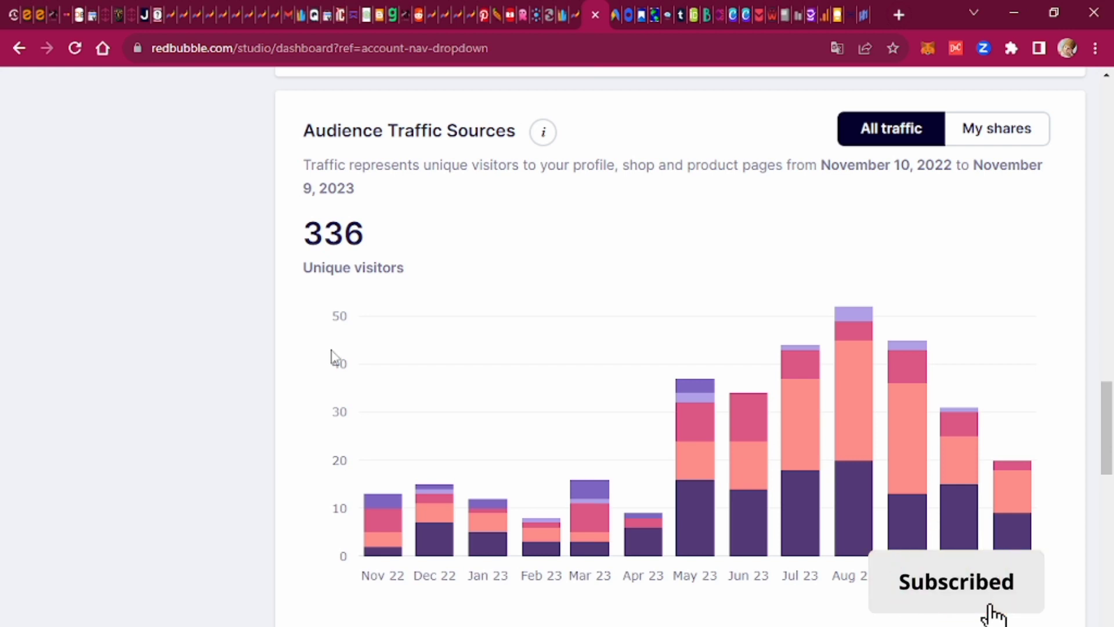
# - Examine the visitor breakdown by traffic source for individual months in the Redbubble audience traffic chart
pyautogui.moveTo(401, 391)
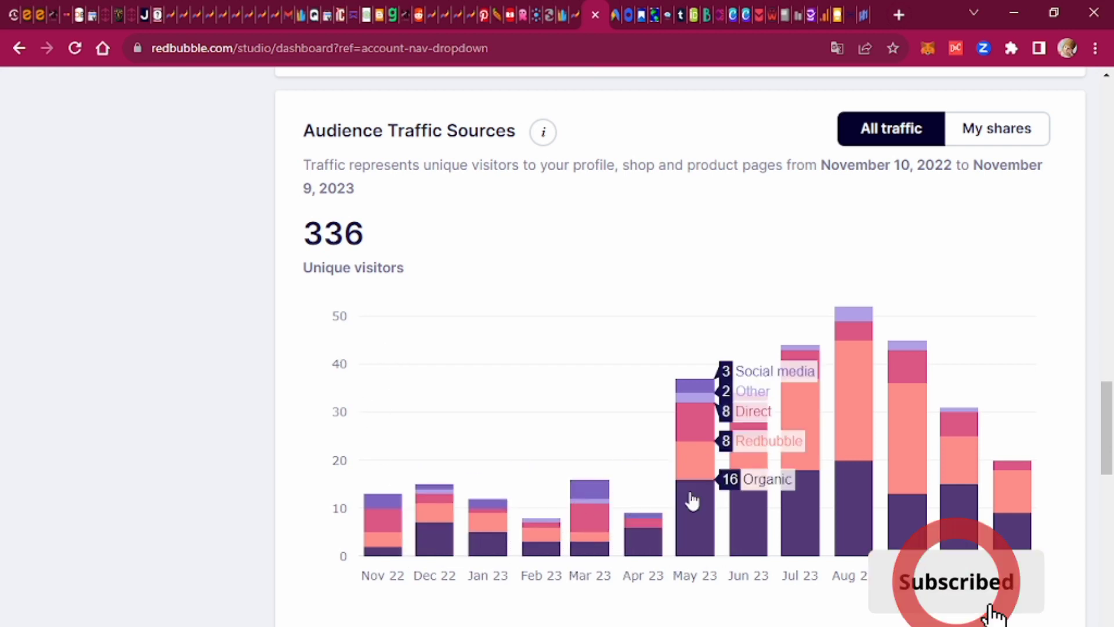
pyautogui.moveTo(857, 472)
pyautogui.moveTo(705, 469)
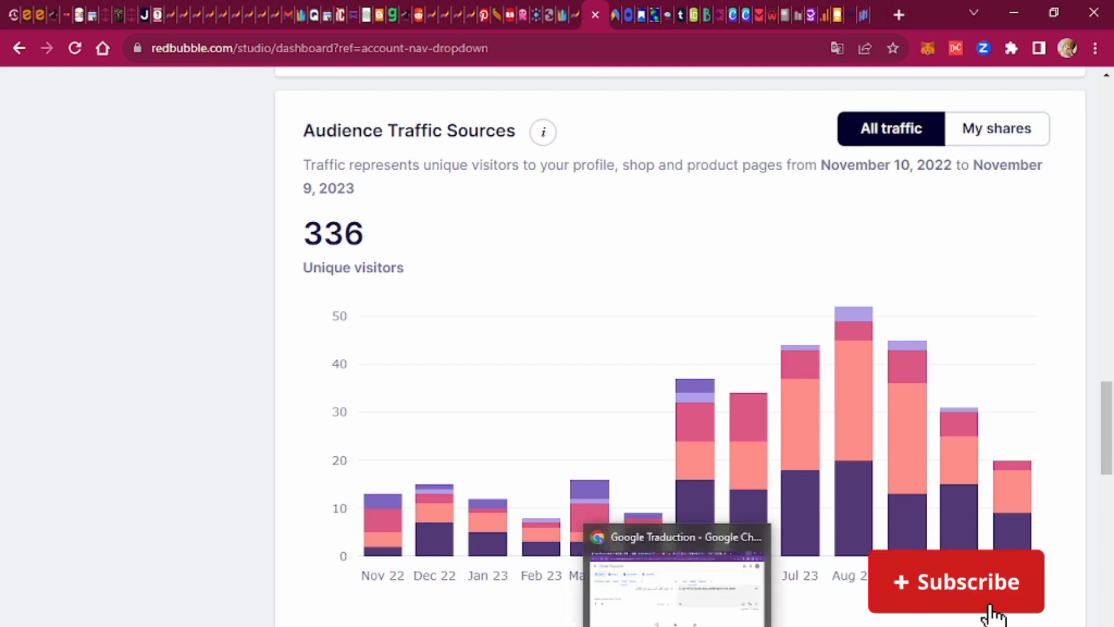
# - Switch to the Freepik AI Image Editor and review the history of previously generated logo images across prompts and styles
pyautogui.click(717, 624)
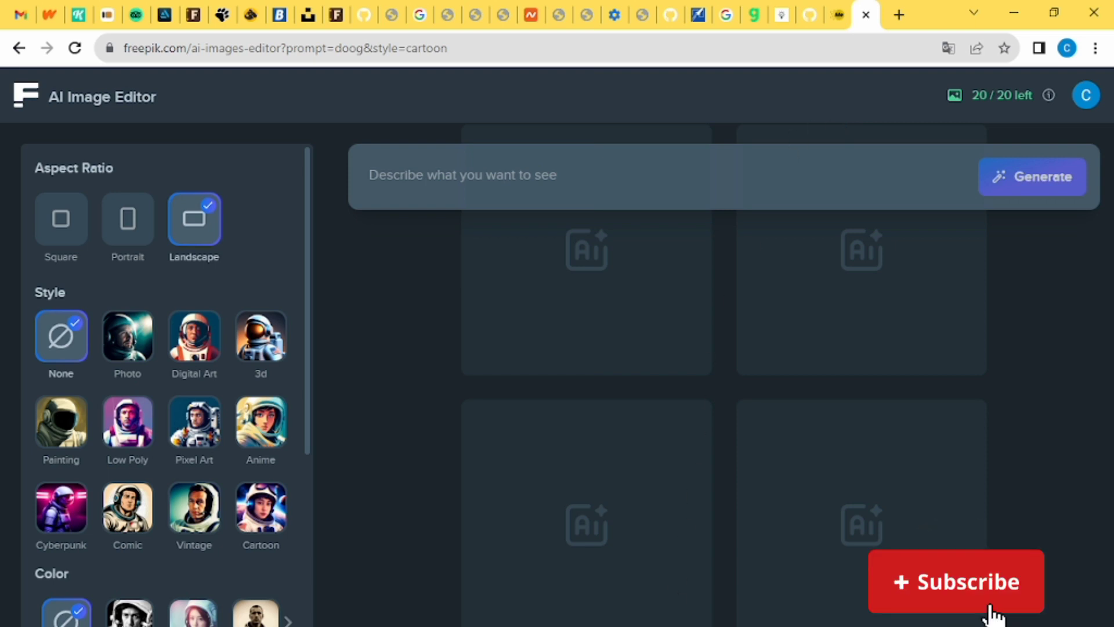
pyautogui.click(644, 575)
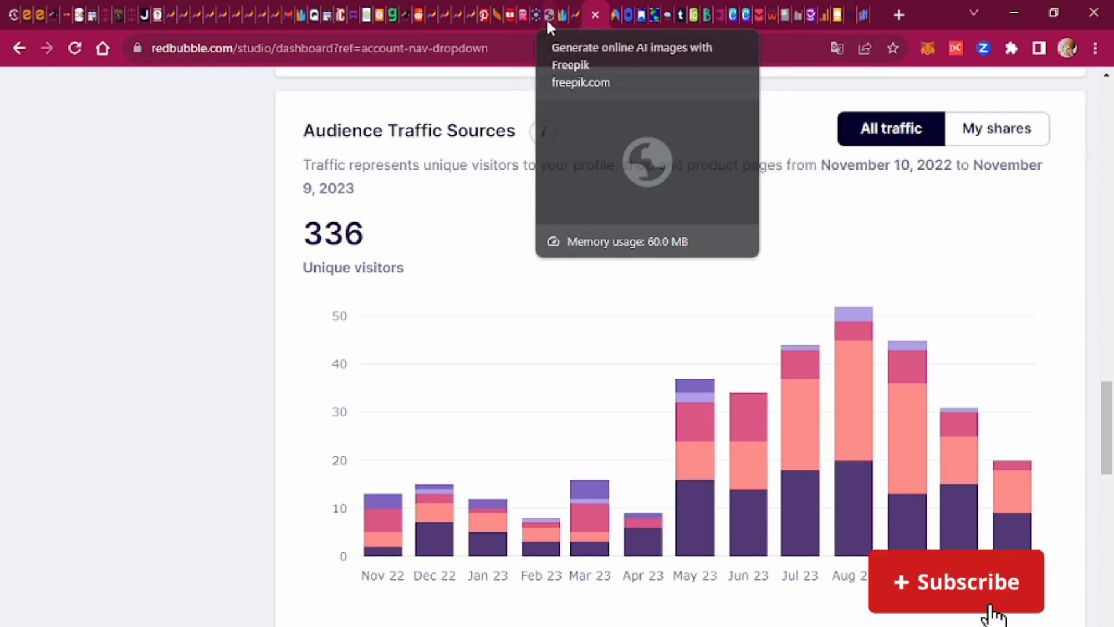
pyautogui.click(546, 18)
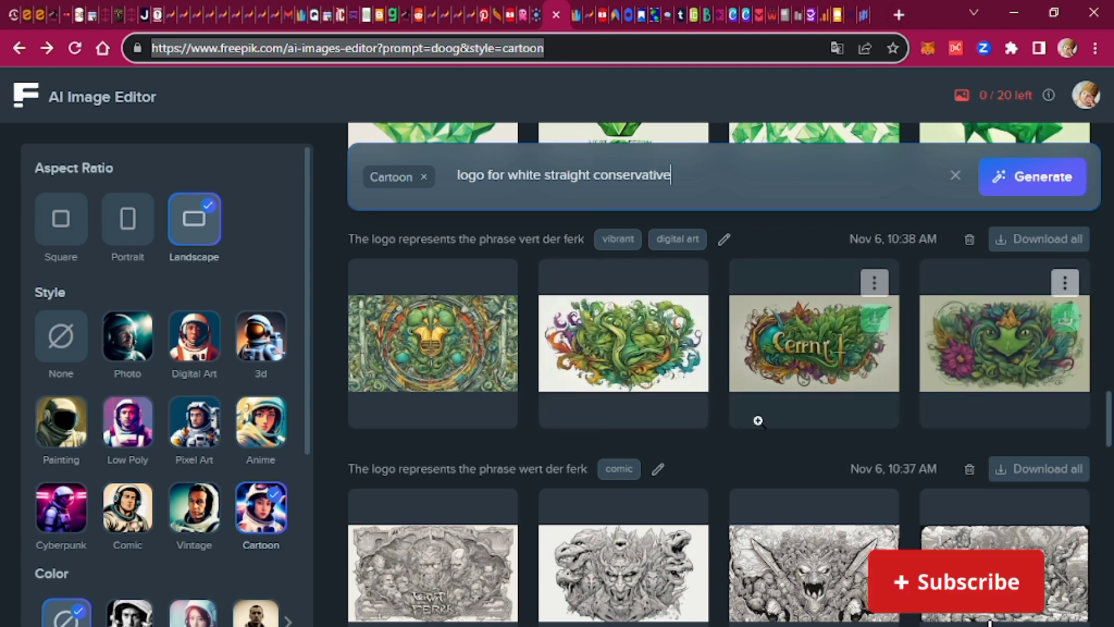
pyautogui.scroll(-3, 605, 460)
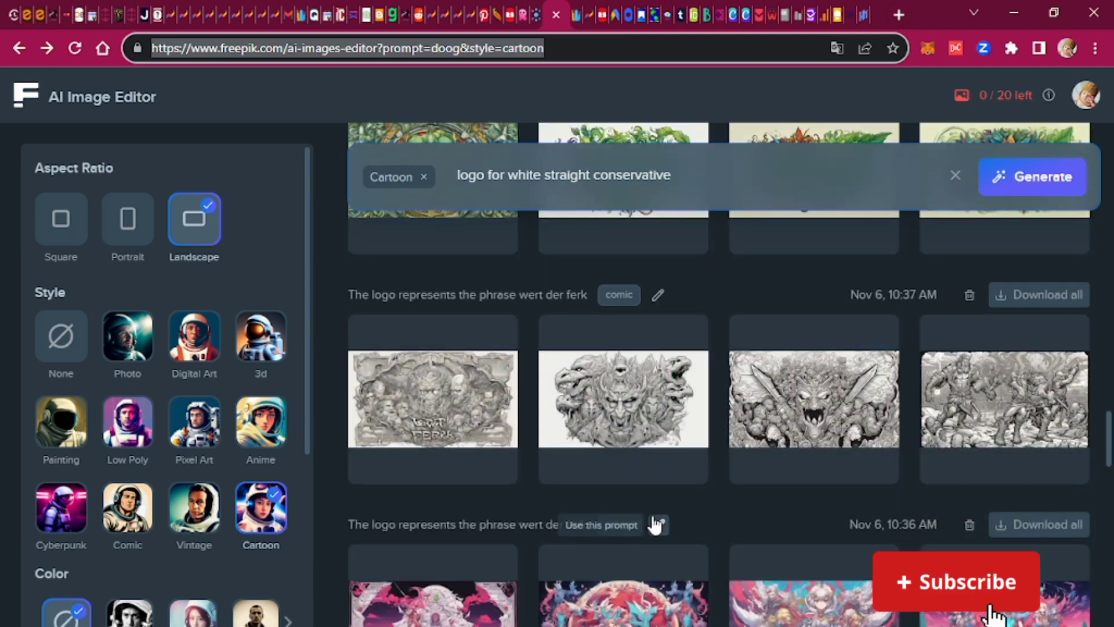
pyautogui.scroll(12, 778, 455)
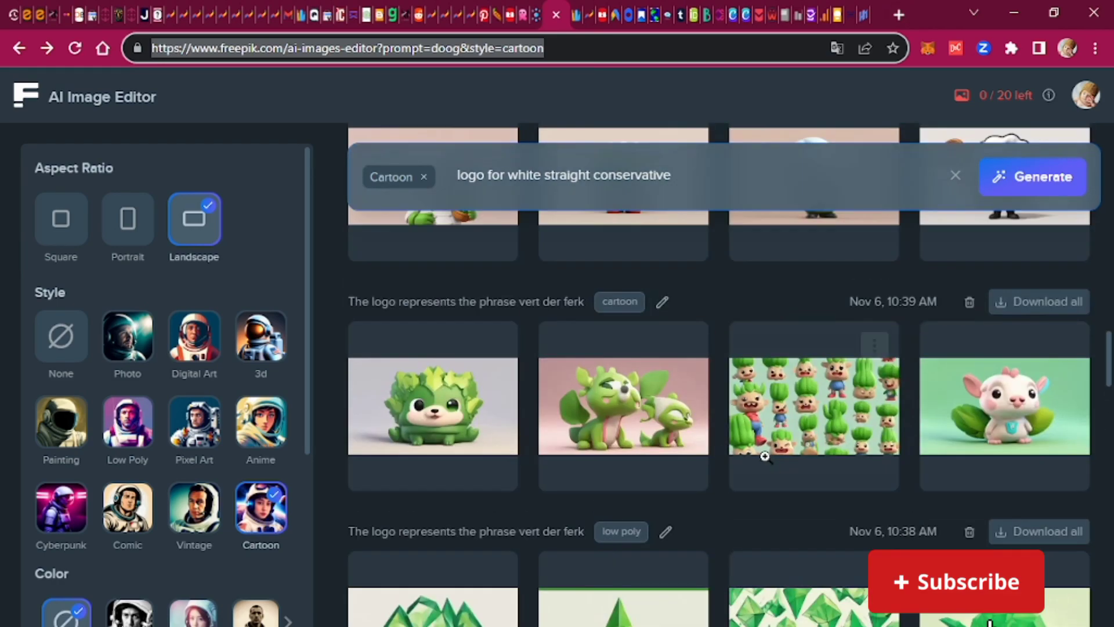
pyautogui.scroll(20, 765, 456)
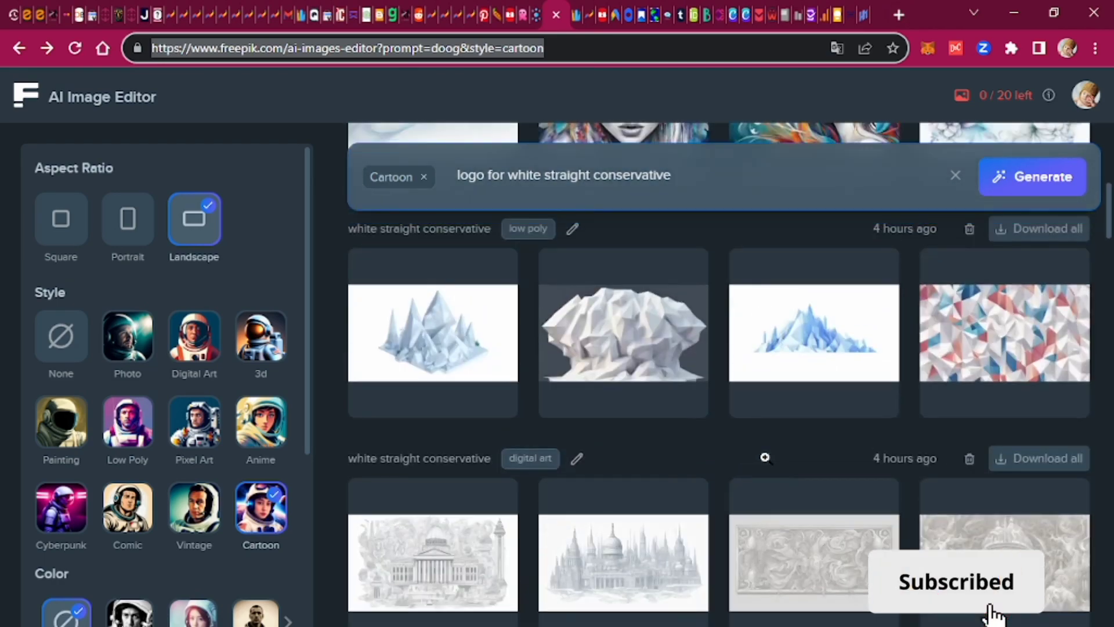
pyautogui.scroll(8, 765, 457)
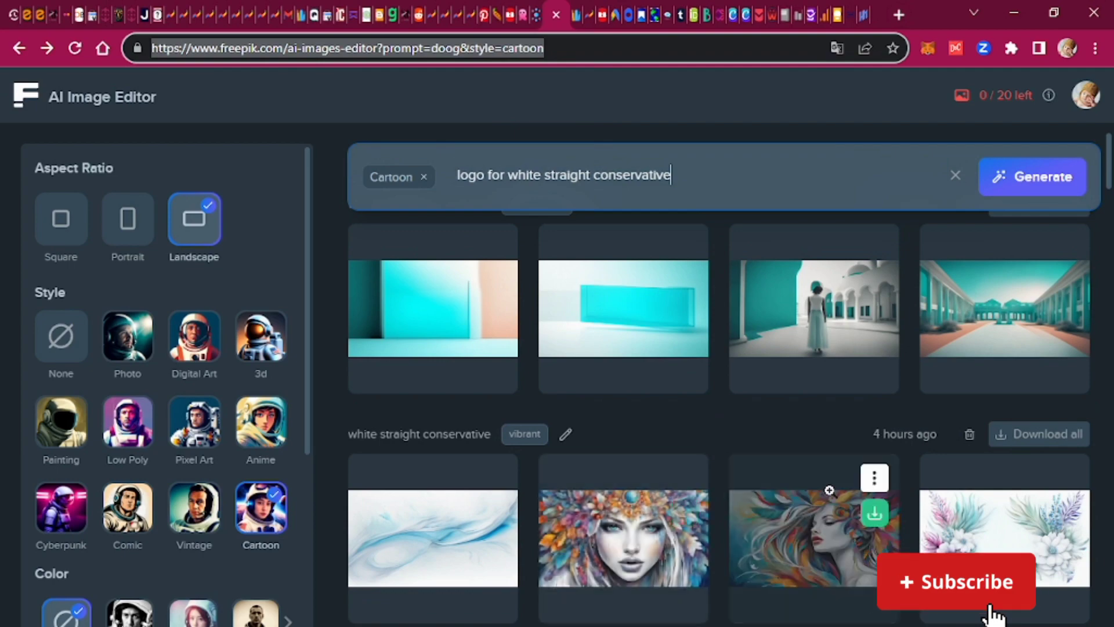
pyautogui.scroll(10, 794, 486)
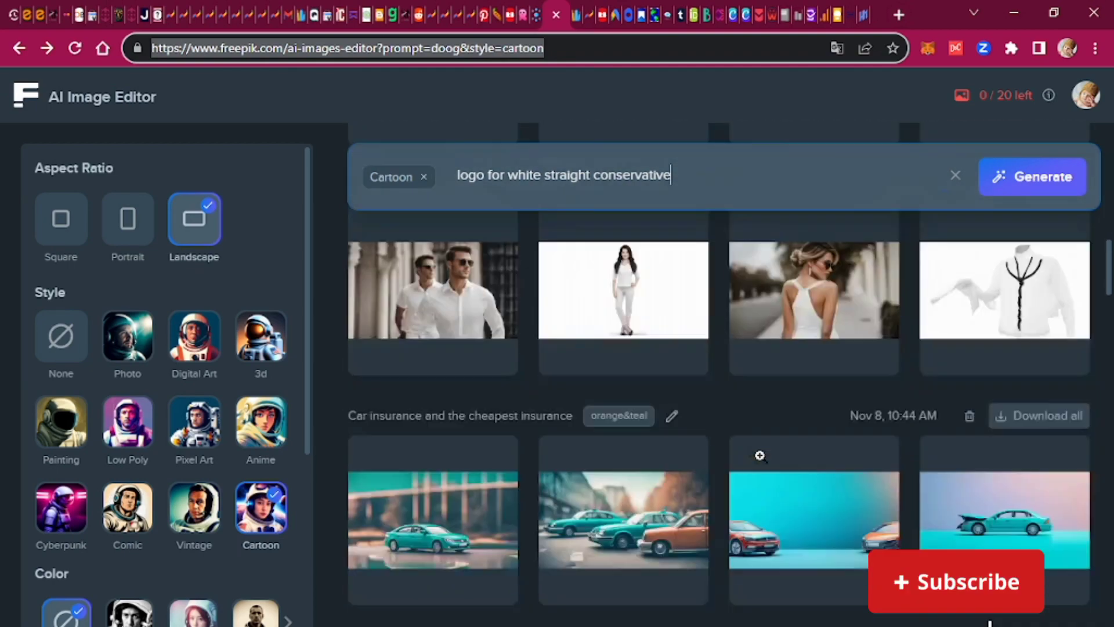
pyautogui.scroll(-20, 760, 456)
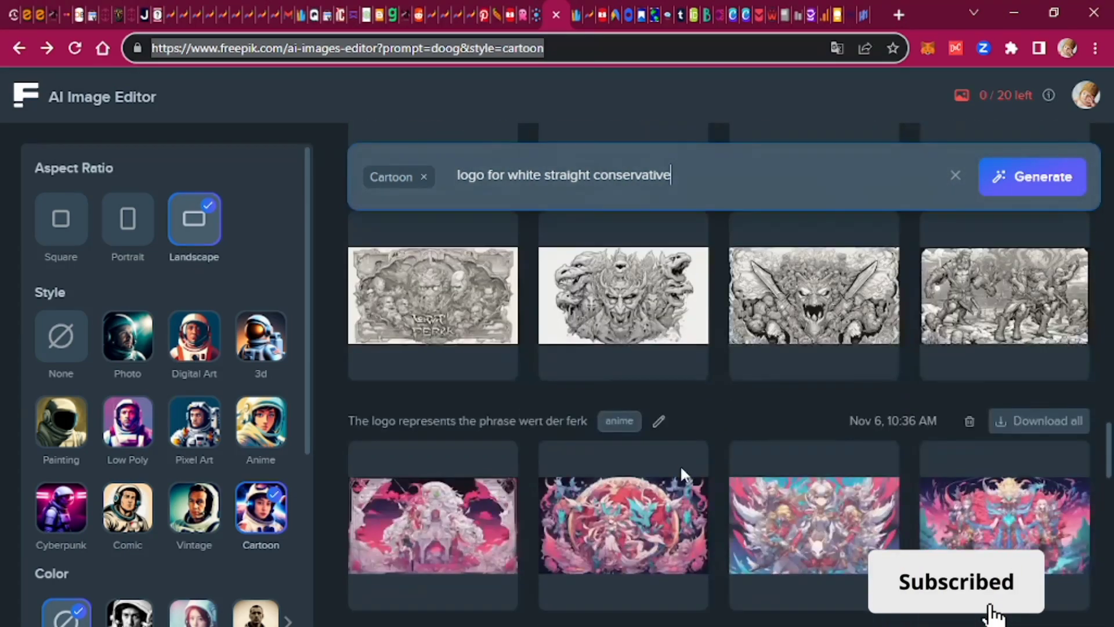
pyautogui.scroll(8, 680, 467)
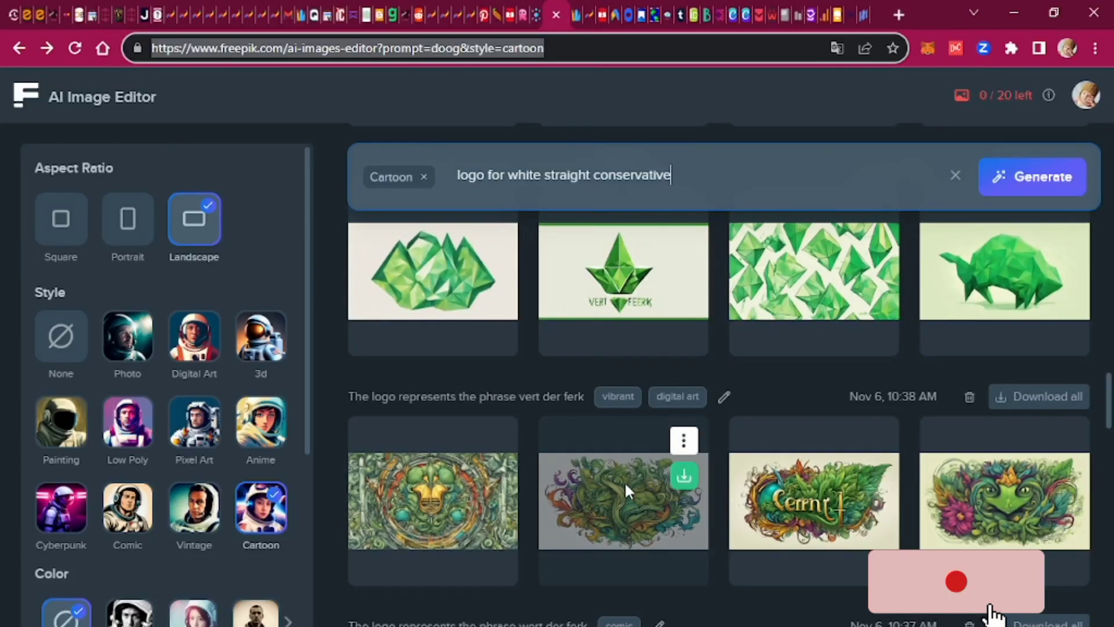
pyautogui.scroll(-15, 649, 494)
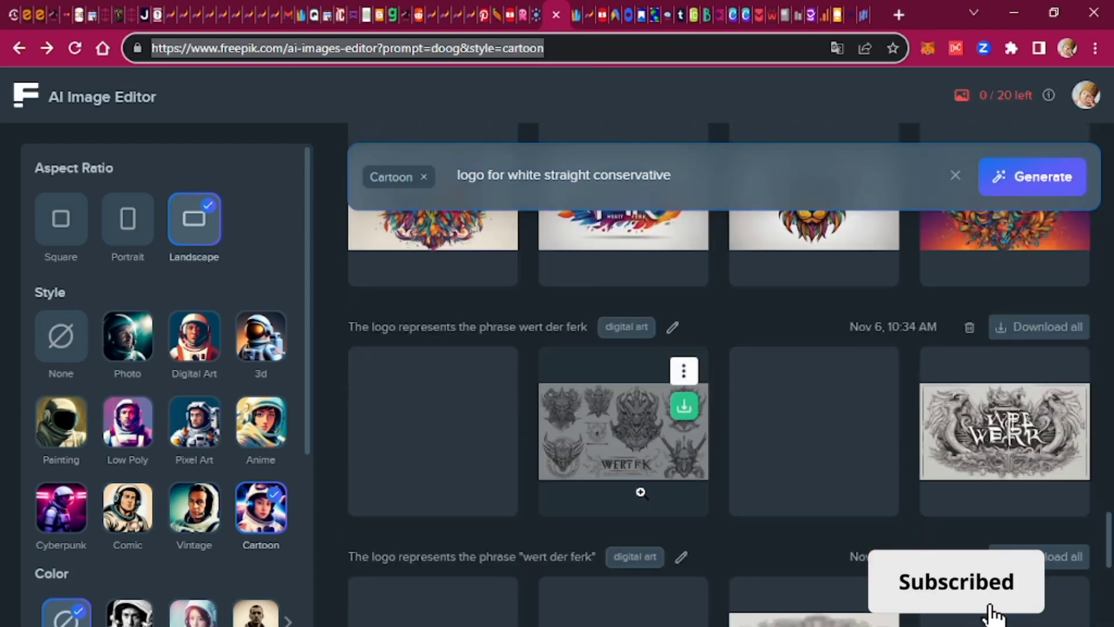
pyautogui.scroll(5, 642, 494)
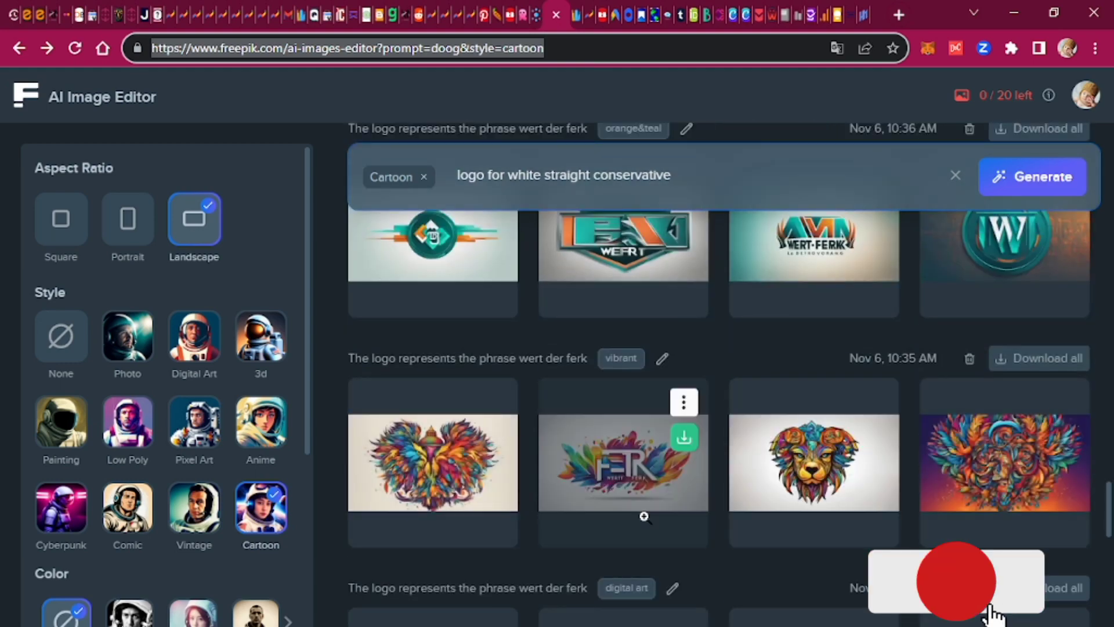
pyautogui.scroll(-5, 824, 477)
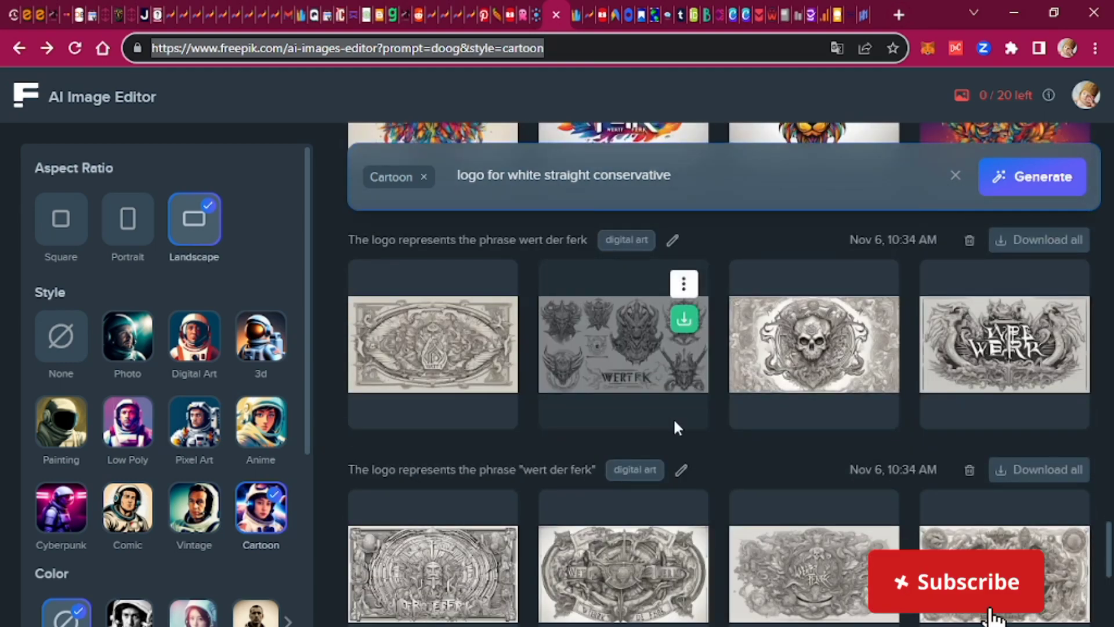
pyautogui.scroll(-3, 607, 435)
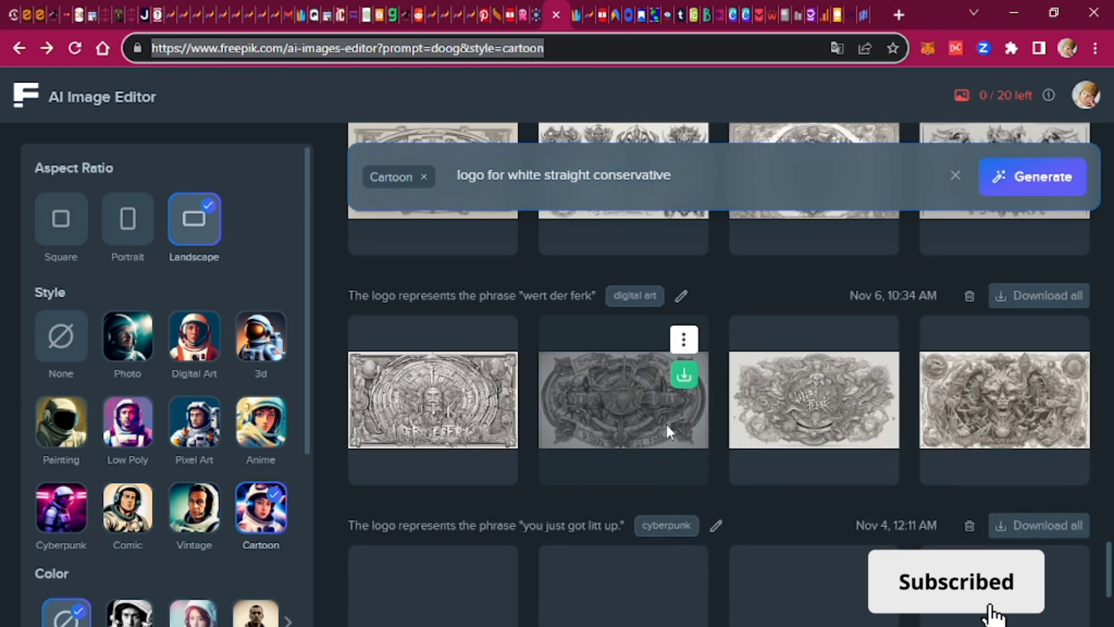
pyautogui.scroll(-3, 662, 426)
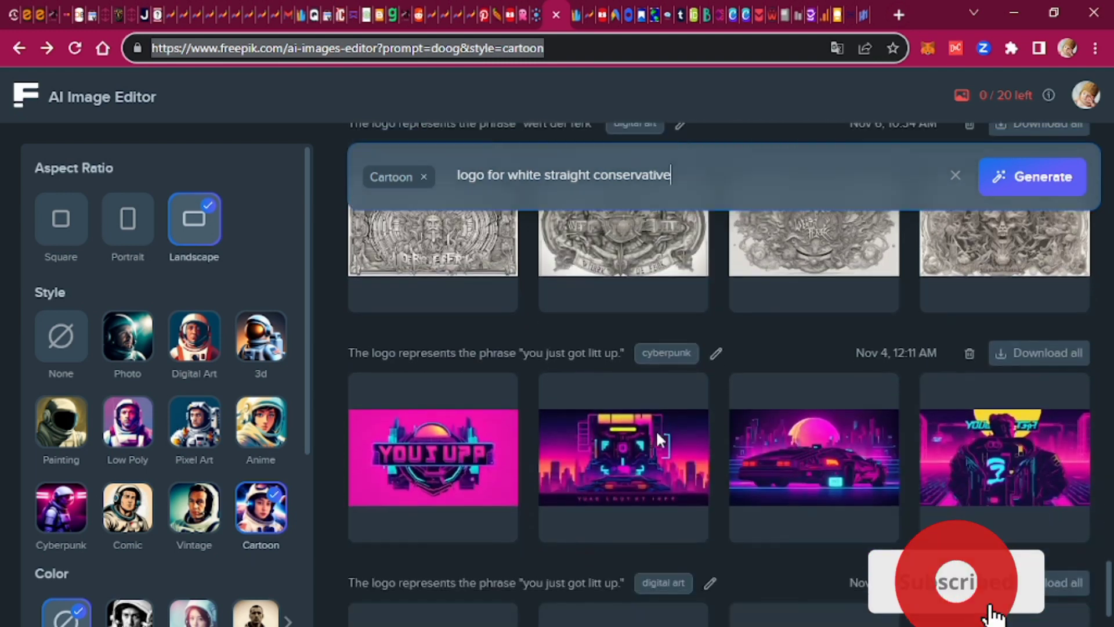
pyautogui.scroll(-2, 656, 429)
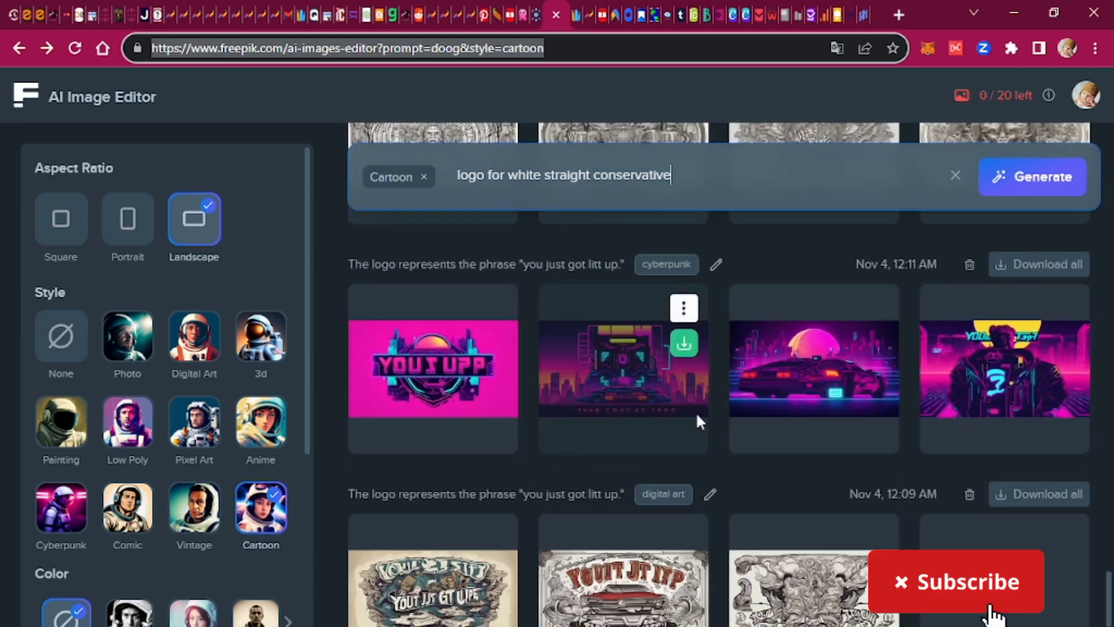
pyautogui.scroll(-3, 695, 412)
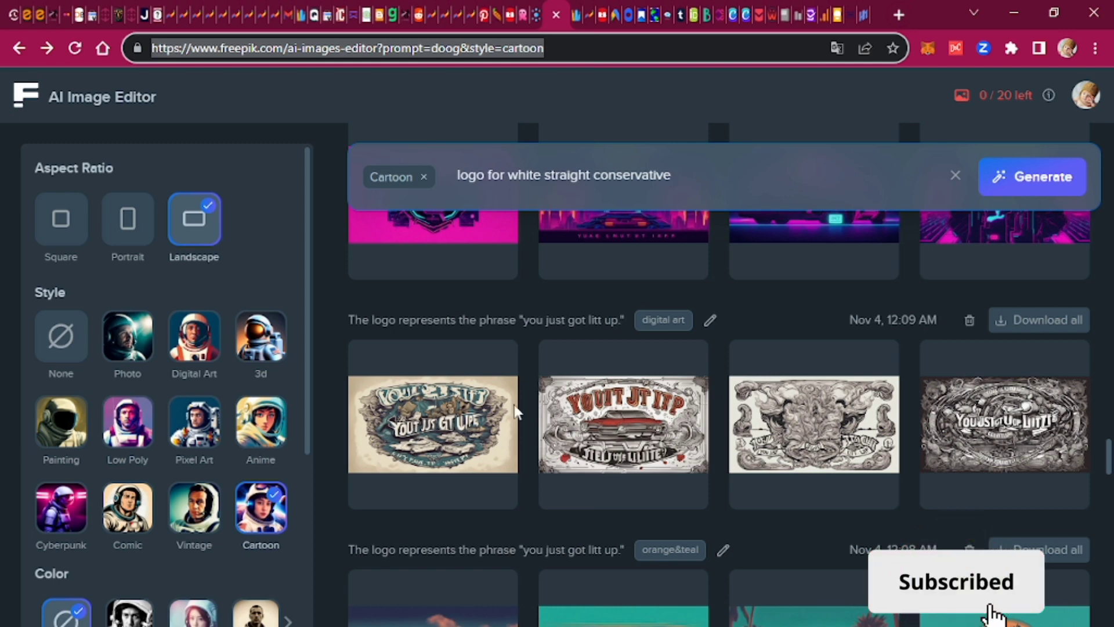
pyautogui.scroll(-3, 531, 458)
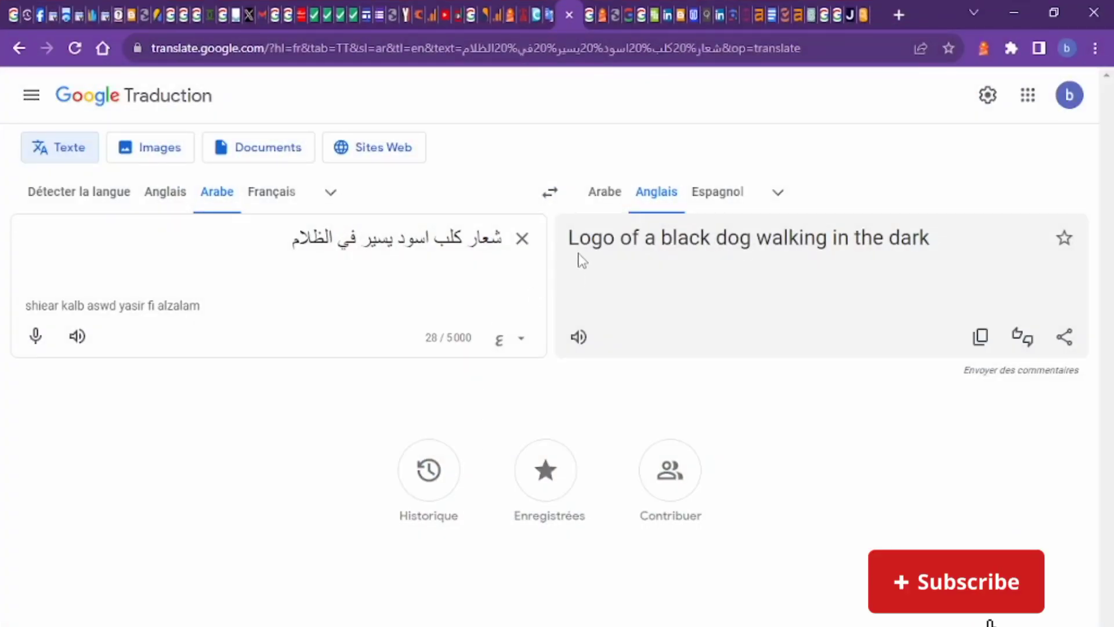
# - Copy the English translation "Logo of a black dog walking in the dark" from Google Translate into the Freepik image prompt
pyautogui.tripleClick(572, 255)
pyautogui.hotkey('ctrl', 'c')
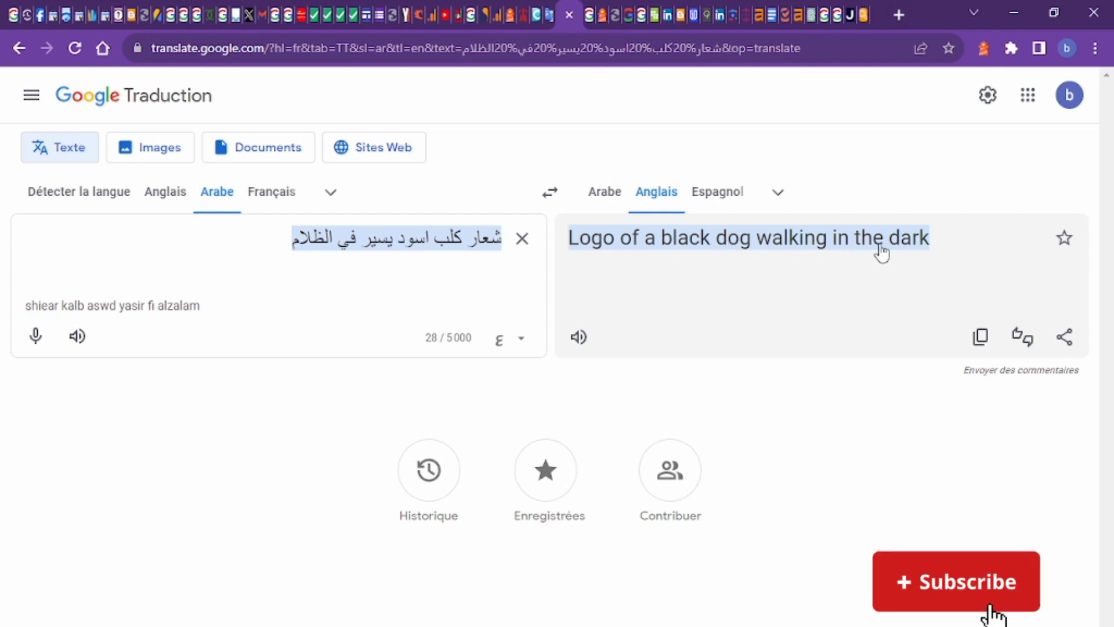
pyautogui.click(756, 480)
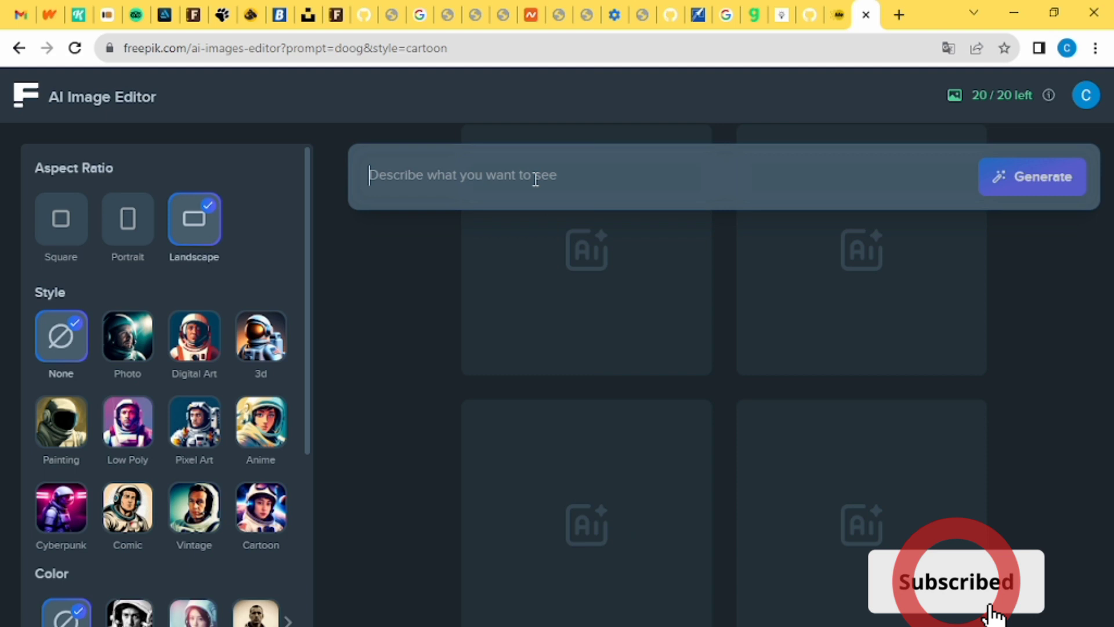
pyautogui.rightClick(536, 181)
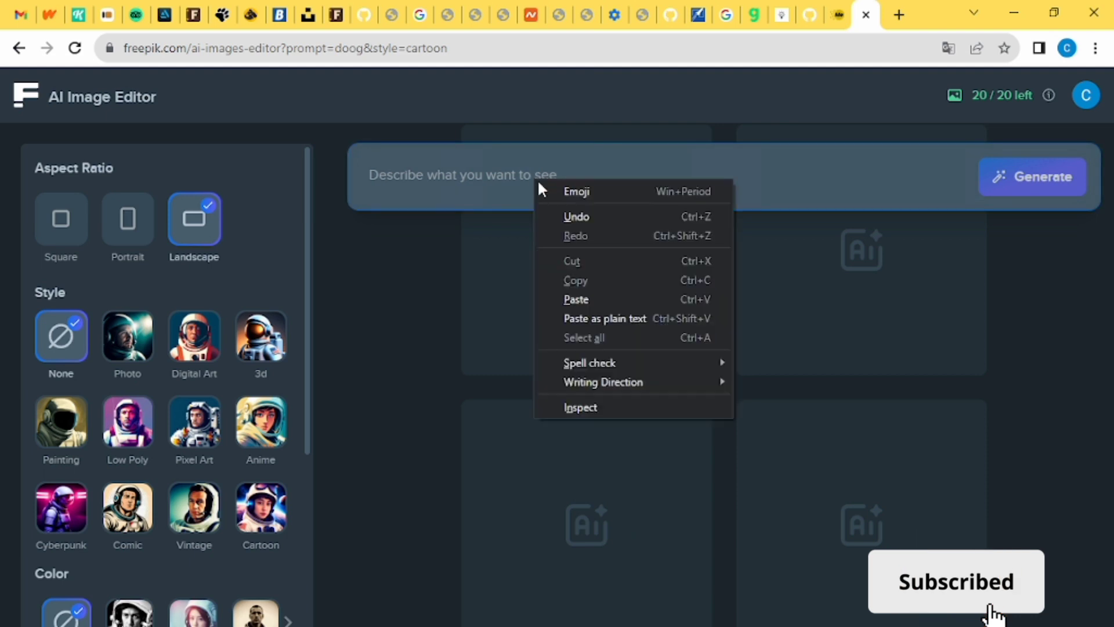
pyautogui.click(585, 301)
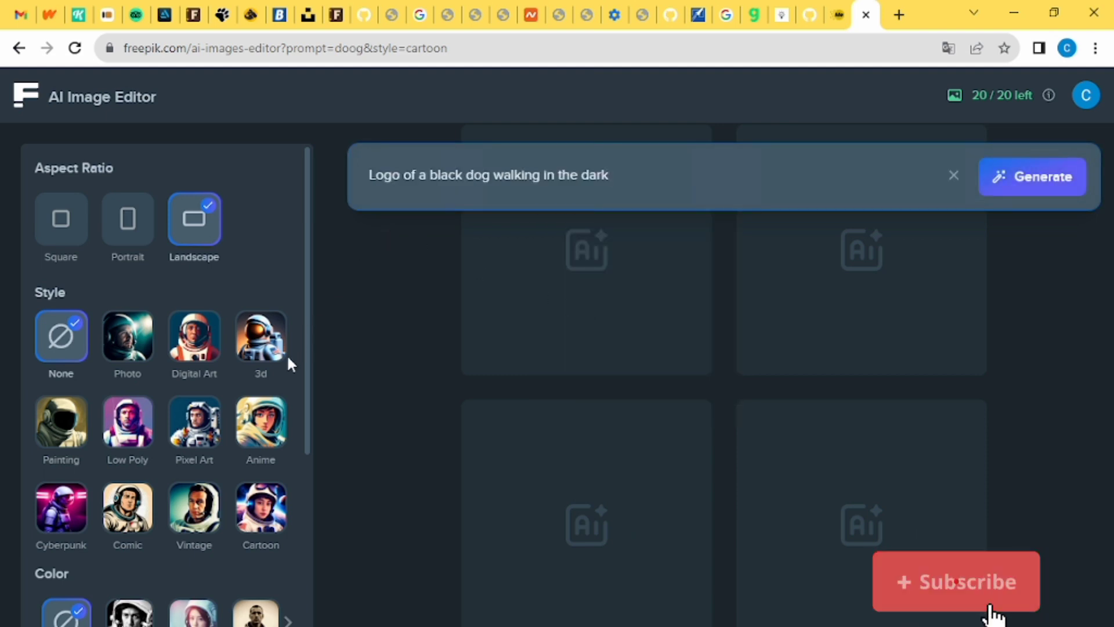
# - Generate the black dog logo images with the Digital Art style and the Vibrant color option
pyautogui.click(197, 354)
pyautogui.scroll(-3, 193, 478)
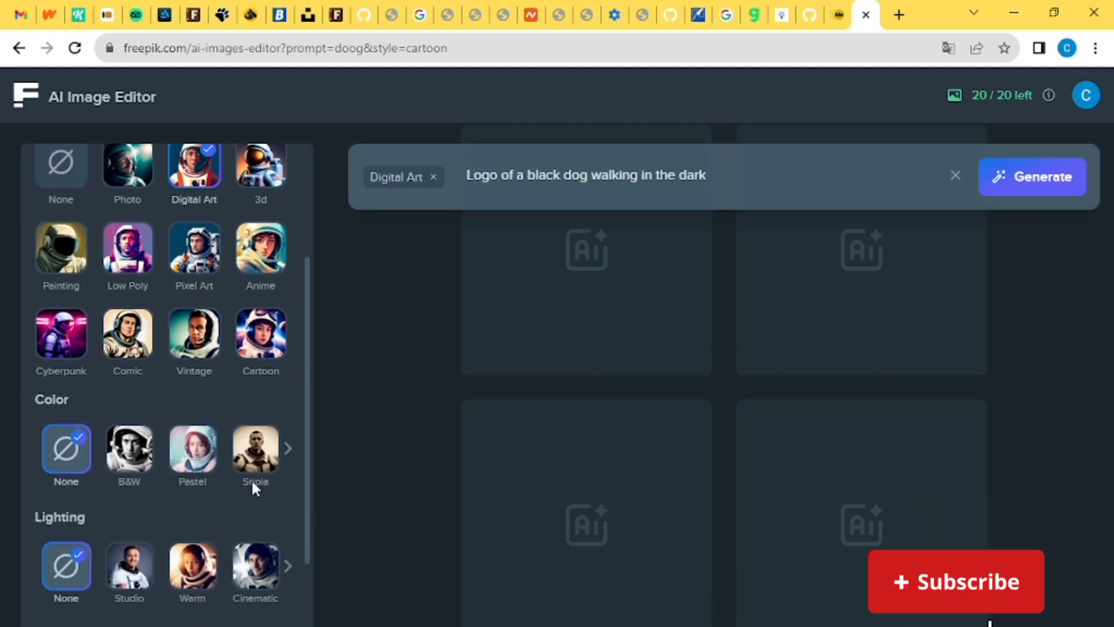
pyautogui.click(288, 450)
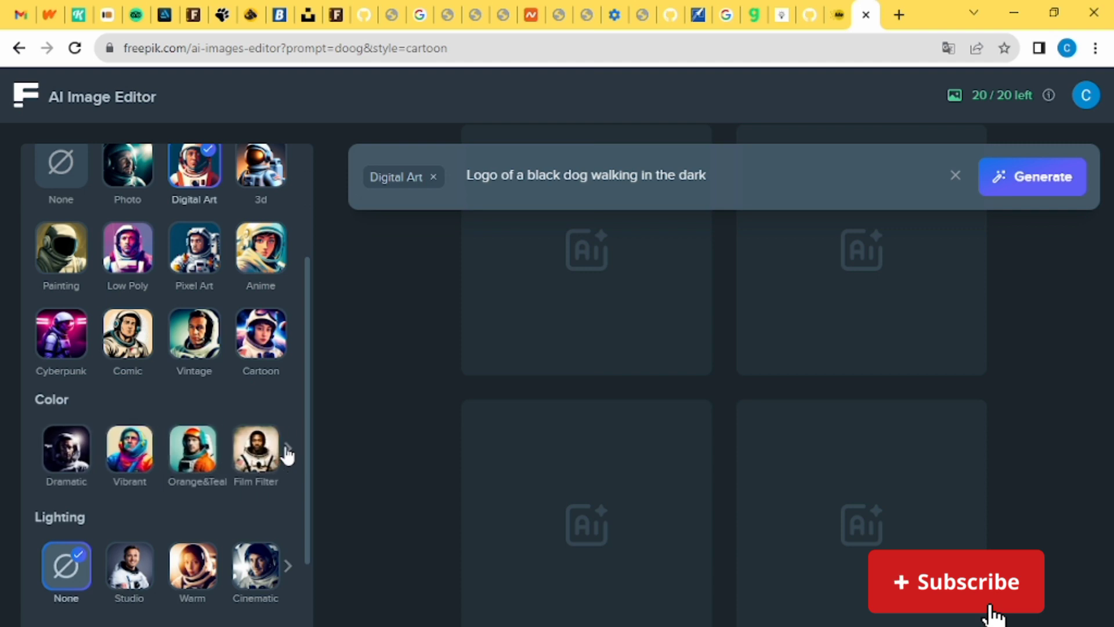
pyautogui.click(123, 457)
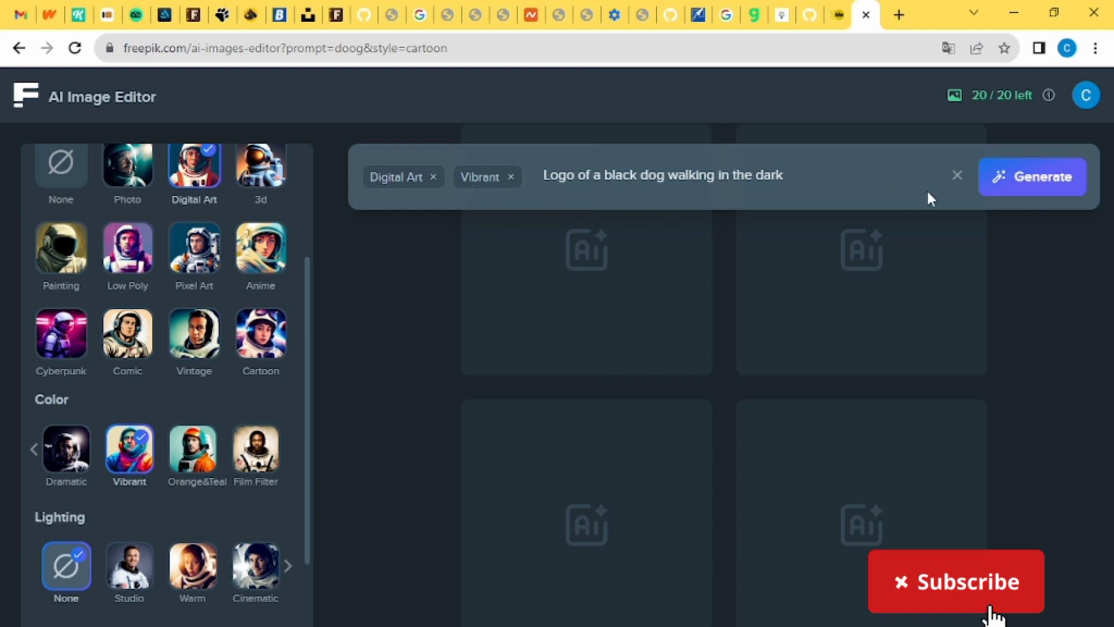
pyautogui.click(1011, 184)
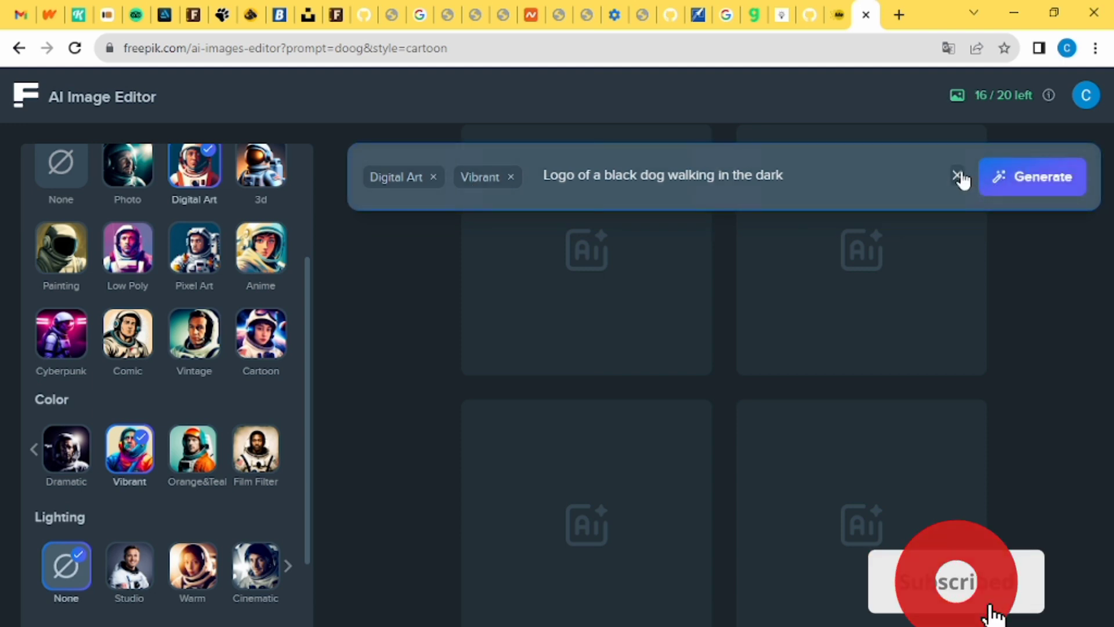
# - Examine the generated black dog logo images for each prompt in the results
pyautogui.moveTo(741, 626)
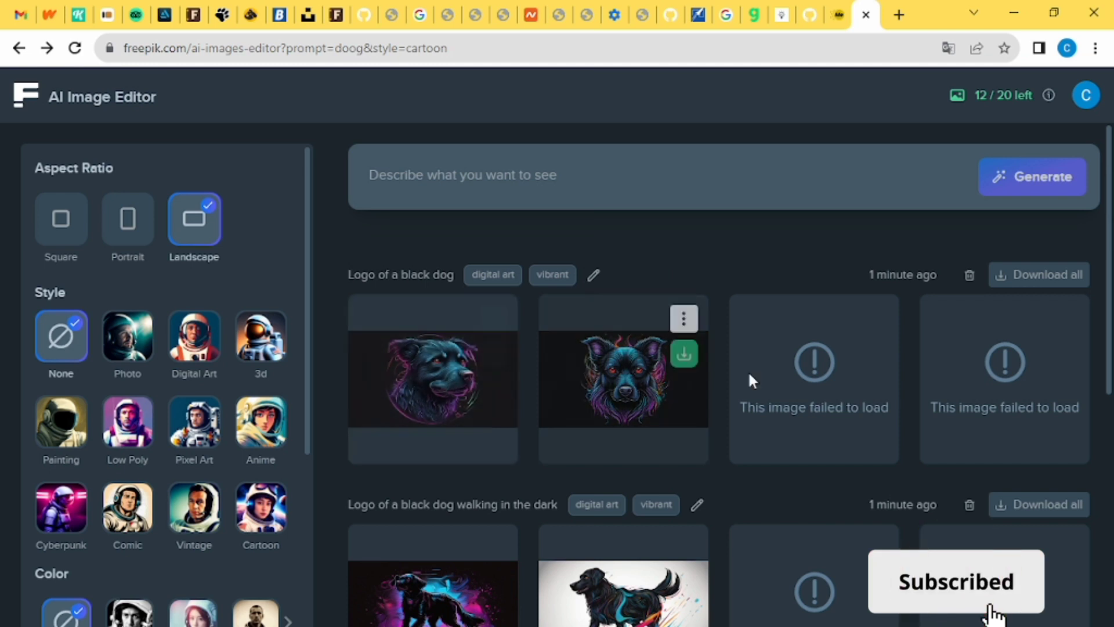
pyautogui.moveTo(642, 357)
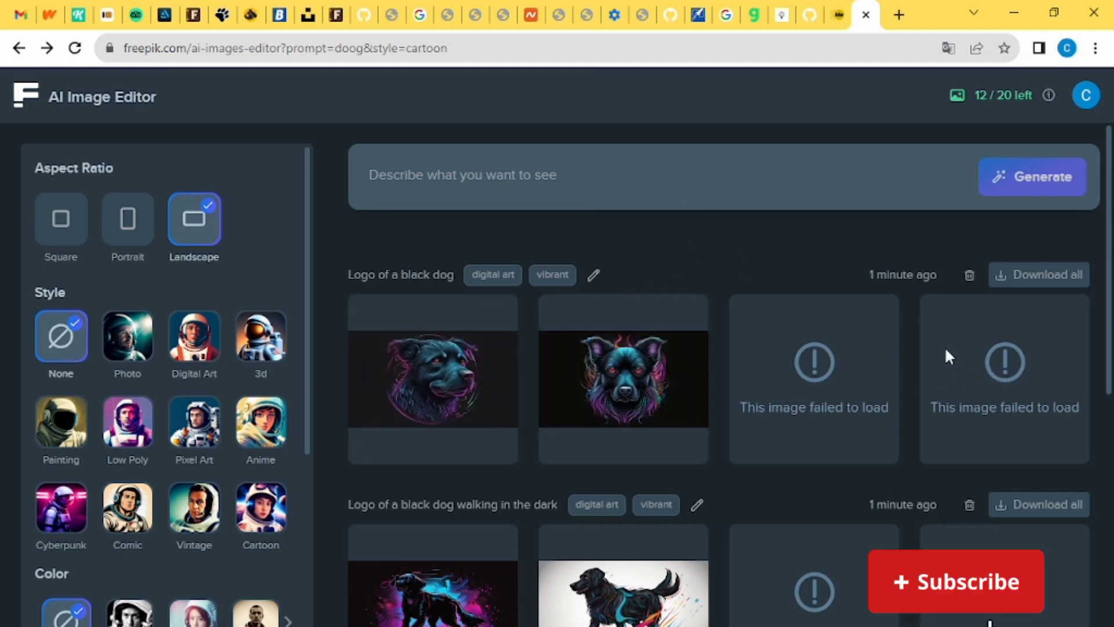
pyautogui.scroll(-5, 900, 363)
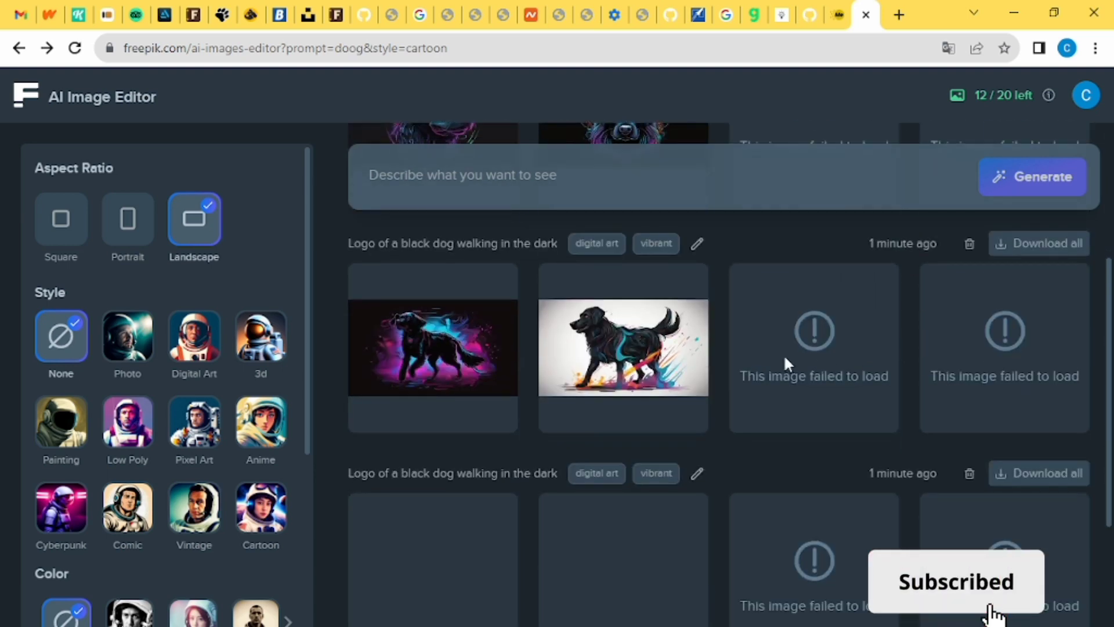
pyautogui.scroll(3, 723, 366)
pyautogui.scroll(-3, 722, 367)
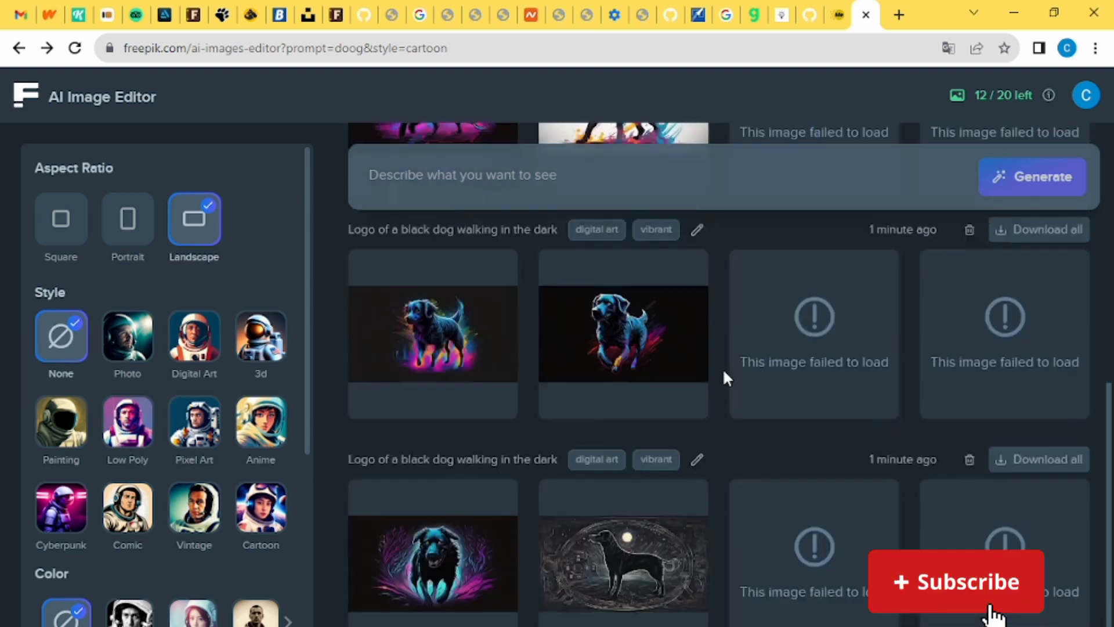
pyautogui.moveTo(439, 603)
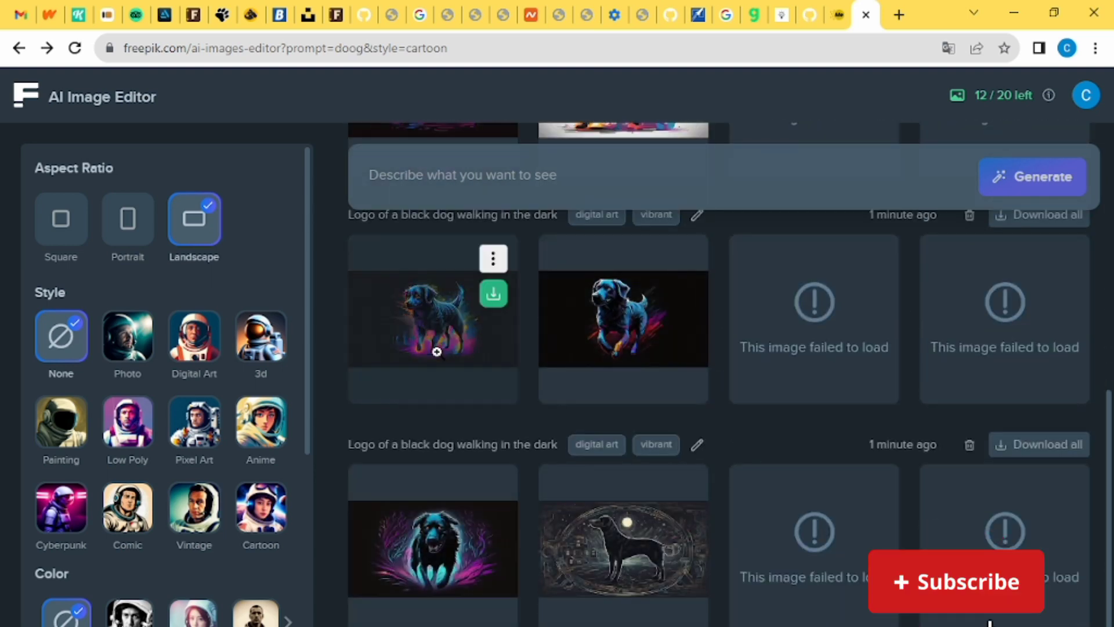
pyautogui.scroll(4, 743, 398)
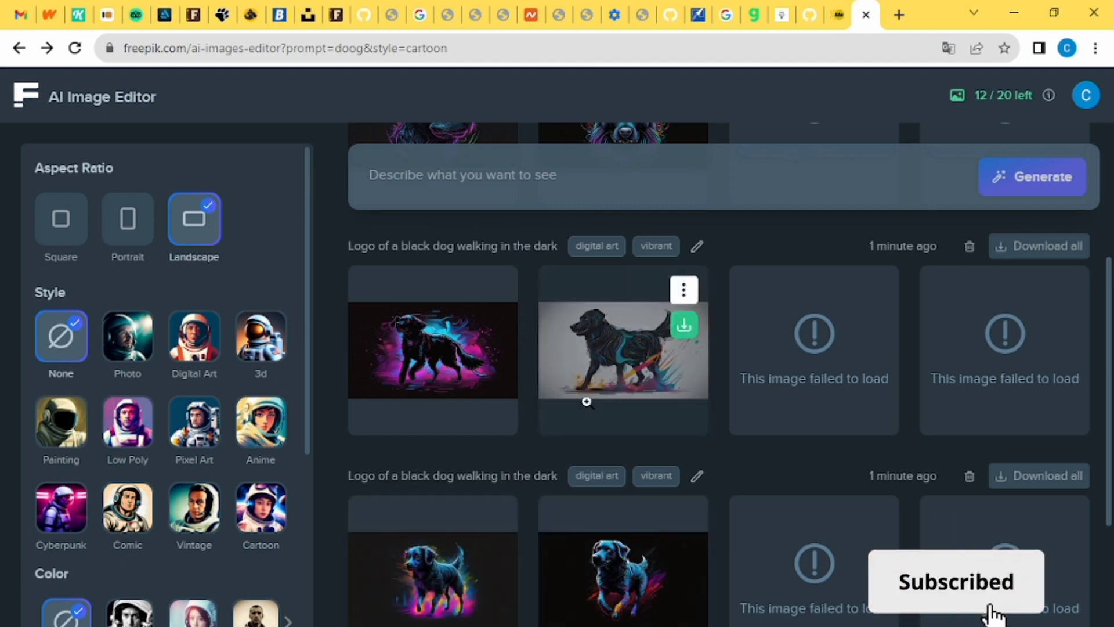
pyautogui.scroll(3, 667, 449)
pyautogui.scroll(2, 628, 421)
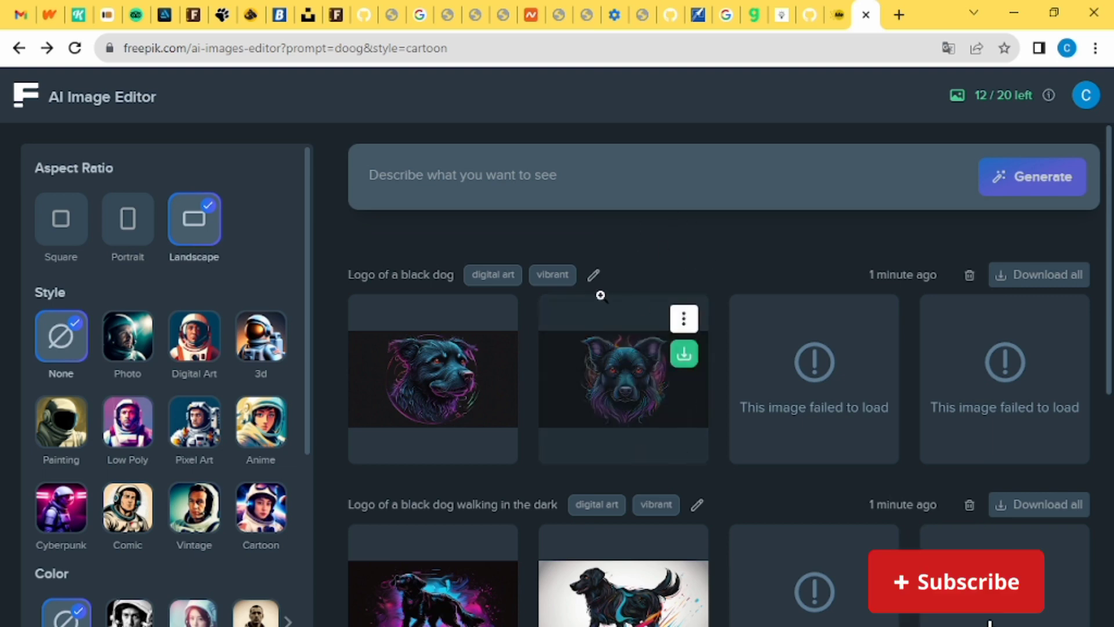
# - Compare the black dog logo results down the generation history, including the sets for the walking dog prompt
pyautogui.scroll(-4, 513, 541)
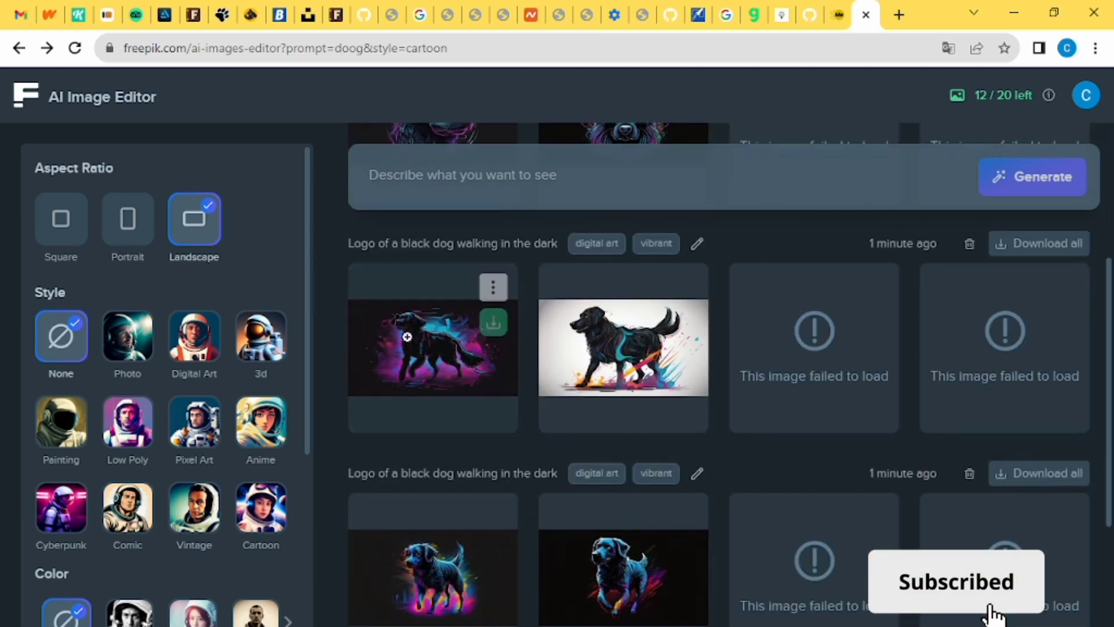
pyautogui.scroll(-1, 531, 531)
pyautogui.scroll(-3, 531, 531)
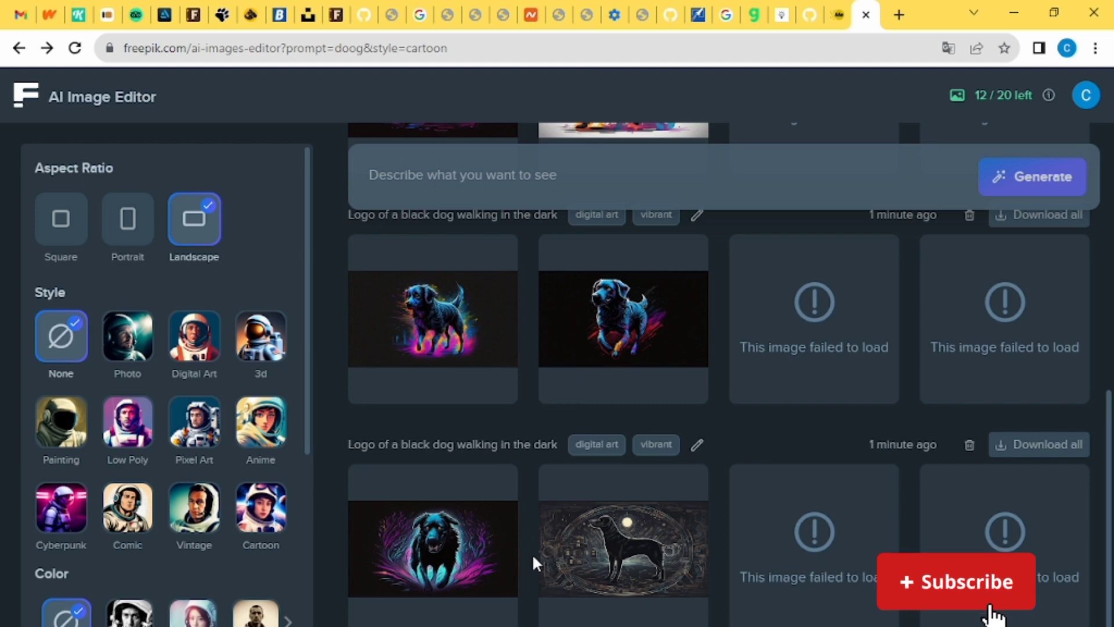
pyautogui.scroll(2, 531, 553)
pyautogui.scroll(3, 532, 554)
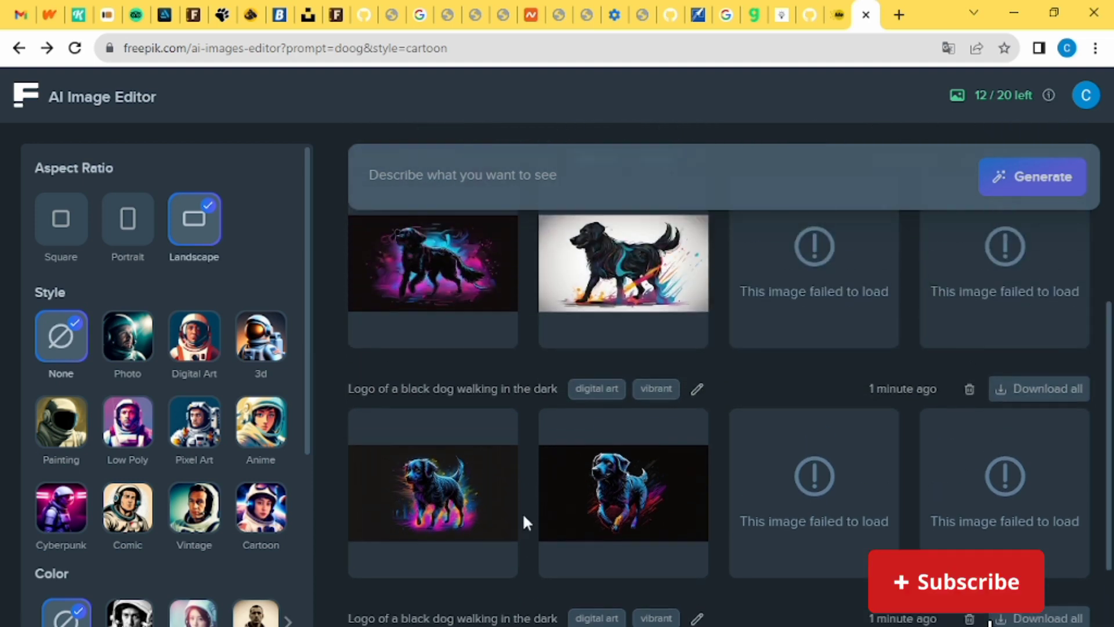
pyautogui.scroll(2, 532, 494)
pyautogui.scroll(3, 535, 494)
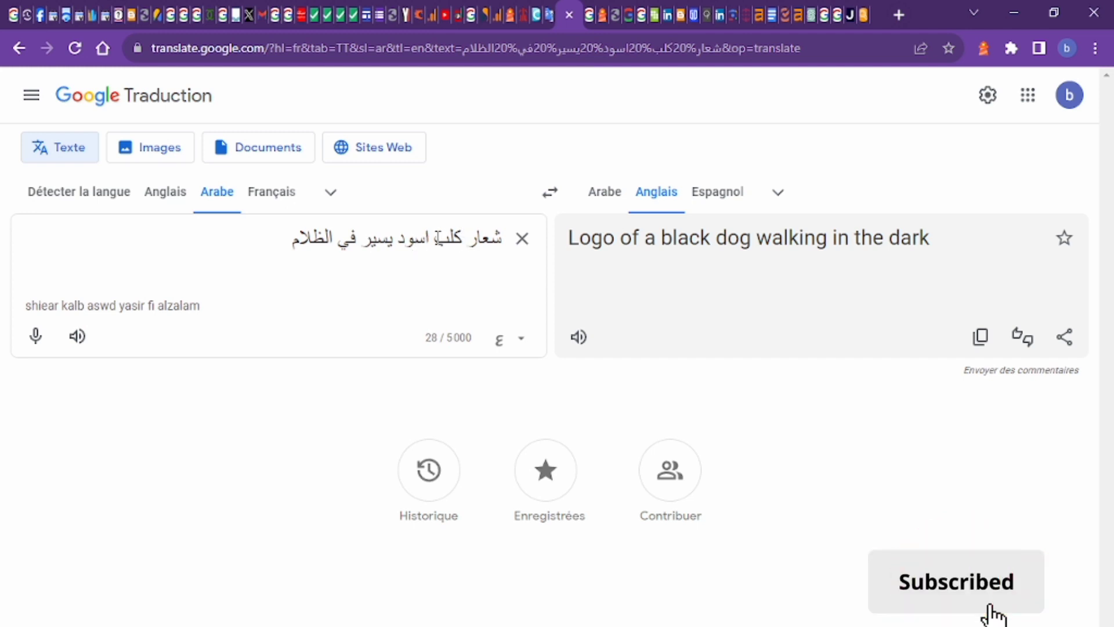
# - Replace the Arabic word "كلب" with "قط" in the Google Translate source text
pyautogui.moveTo(431, 238); pyautogui.dragTo(462, 238)
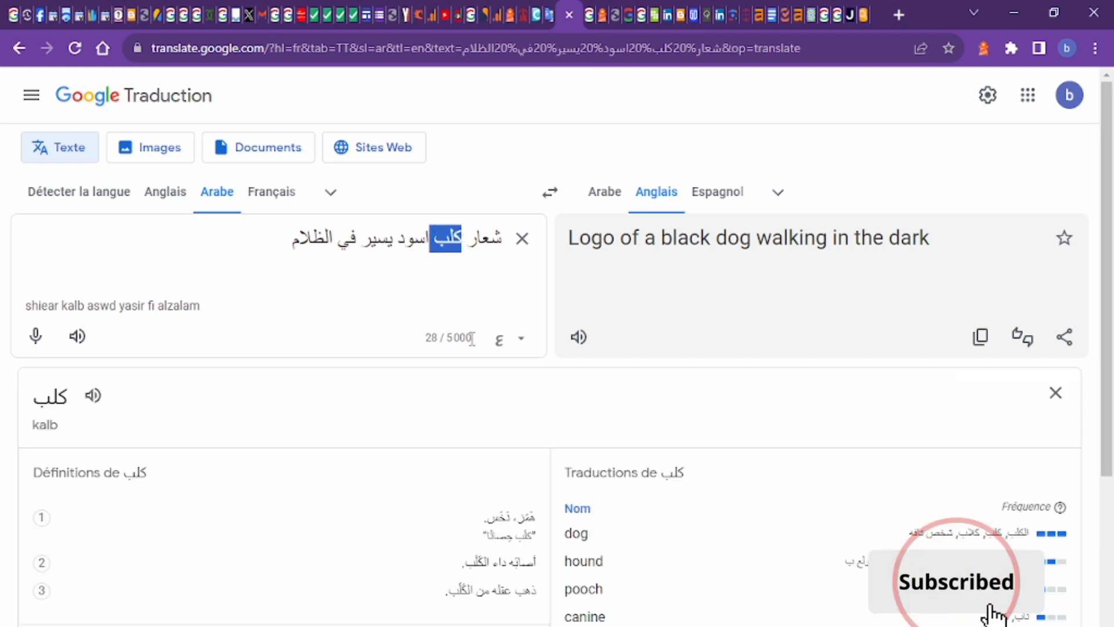
pyautogui.press('BackSpace')
pyautogui.write('ق')
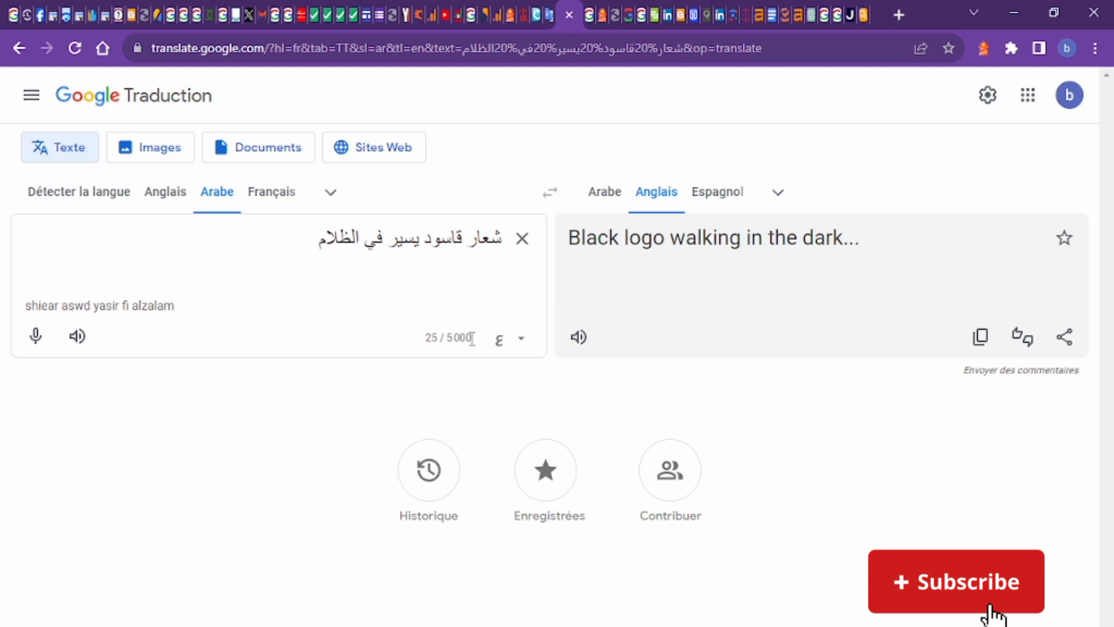
pyautogui.write('ط')
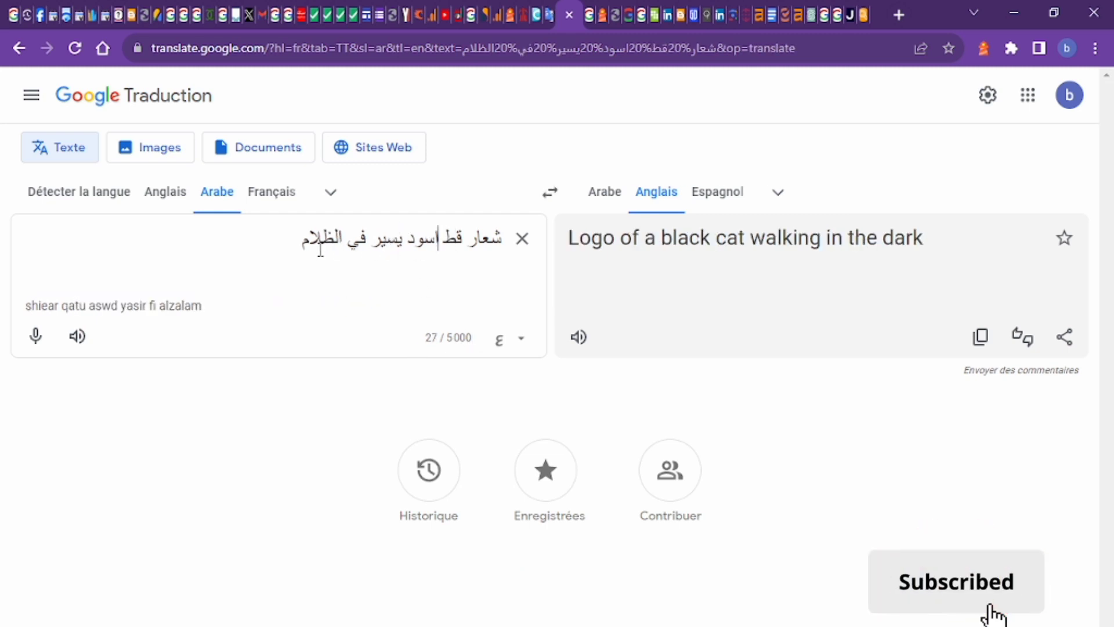
# - Copy the English translation "Logo of a black cat walking in the dark" into the Freepik image prompt
pyautogui.click(980, 337)
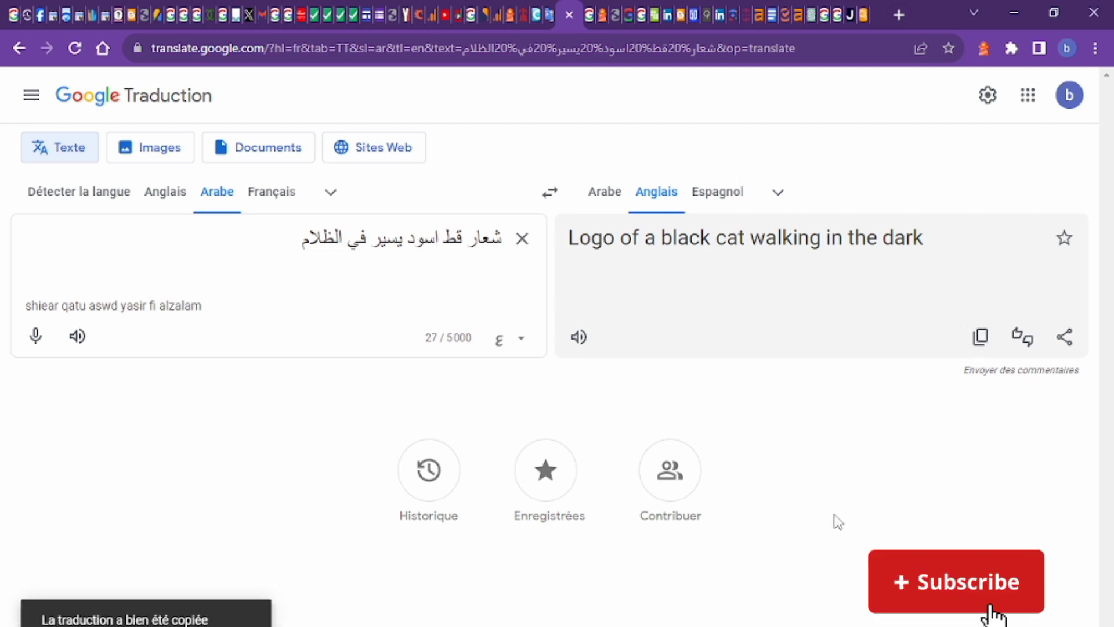
pyautogui.hotkey('alt', 'Tab')
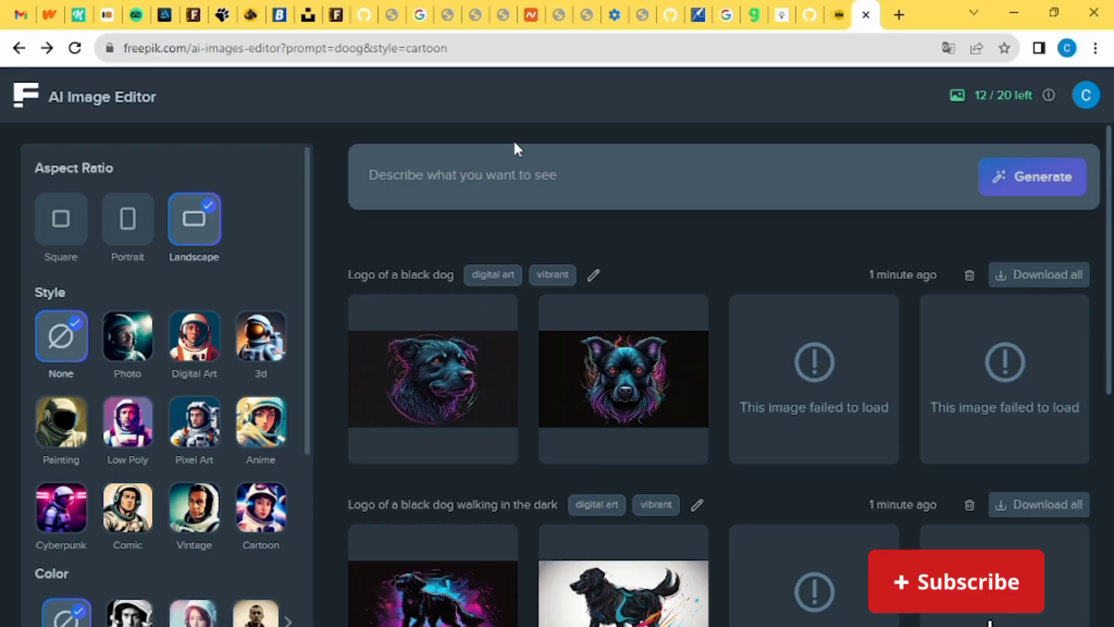
pyautogui.click(502, 168)
pyautogui.rightClick(496, 177)
pyautogui.click(577, 294)
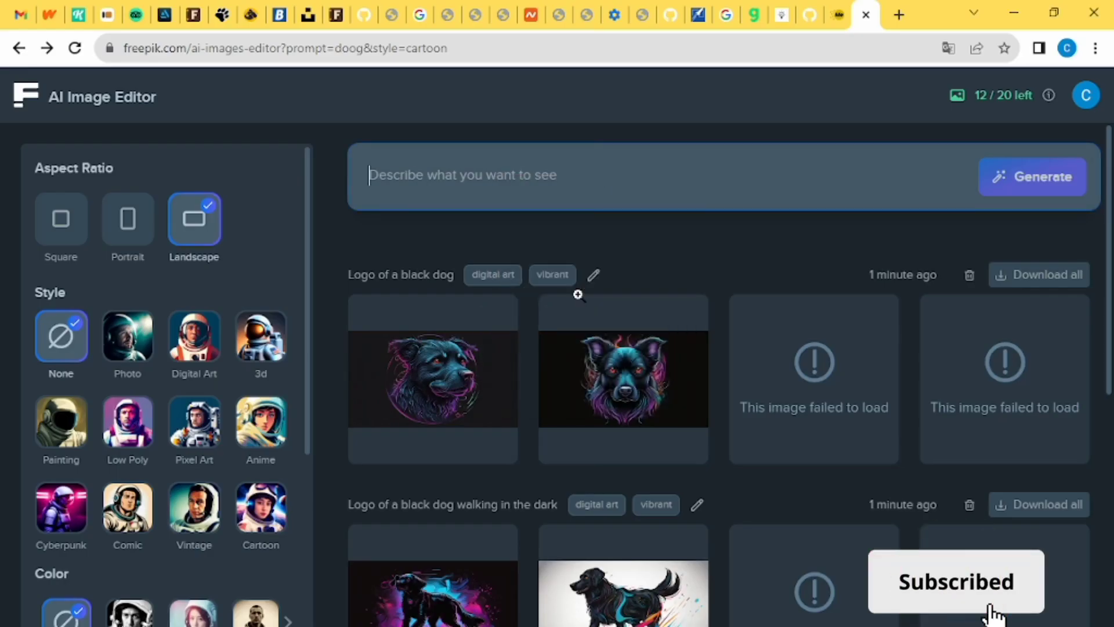
# - Generate the black cat logo images with the Digital Art style and the Vibrant color option
pyautogui.click(195, 340)
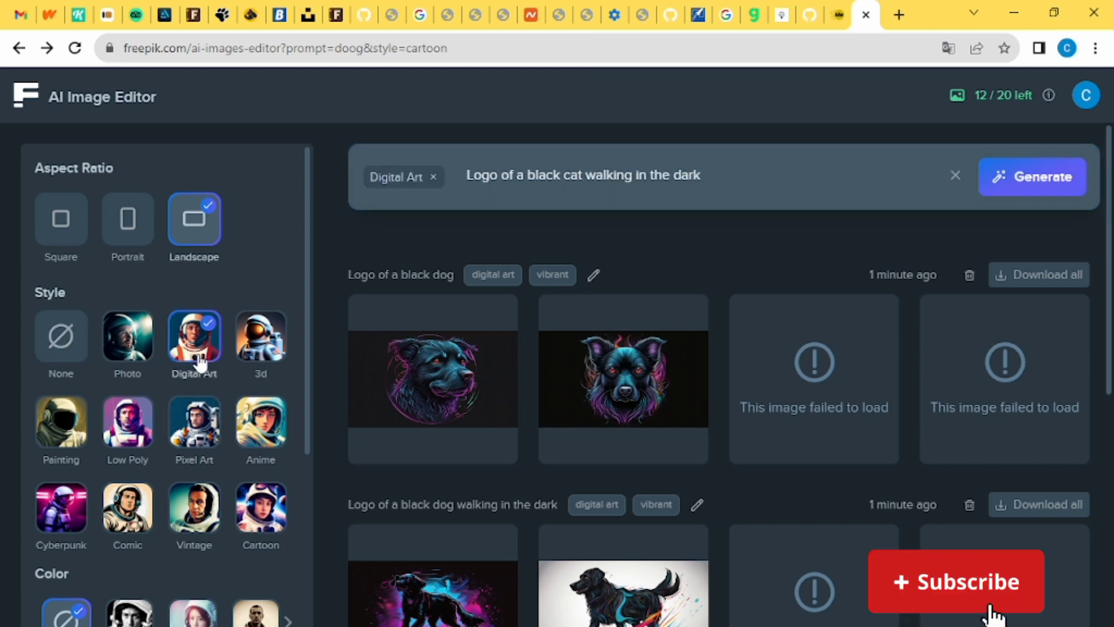
pyautogui.scroll(-3, 301, 464)
pyautogui.click(286, 456)
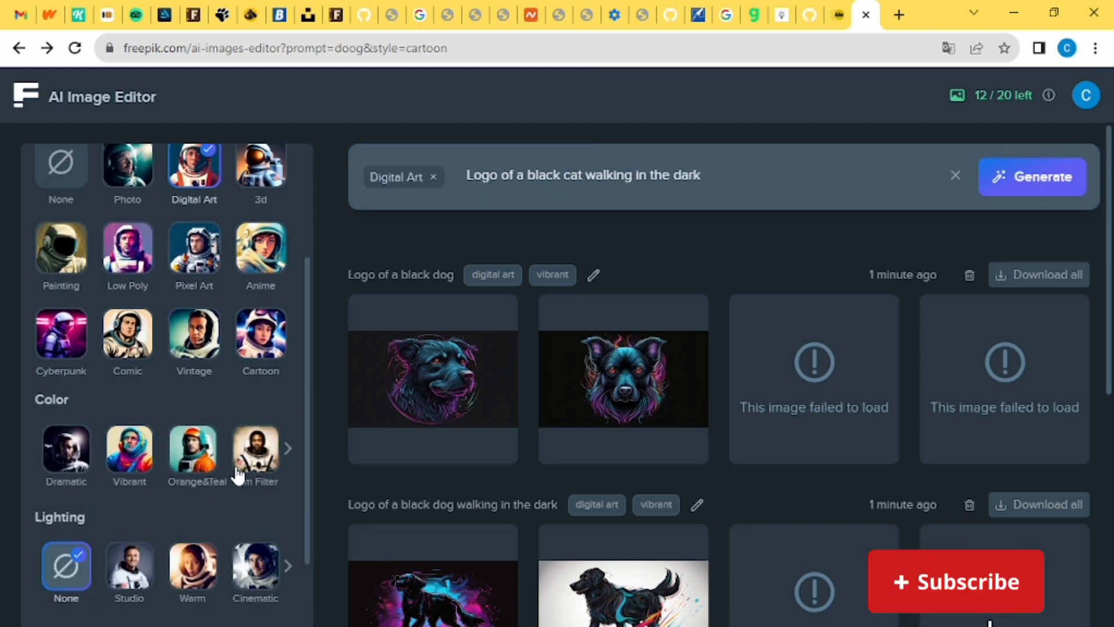
pyautogui.click(135, 461)
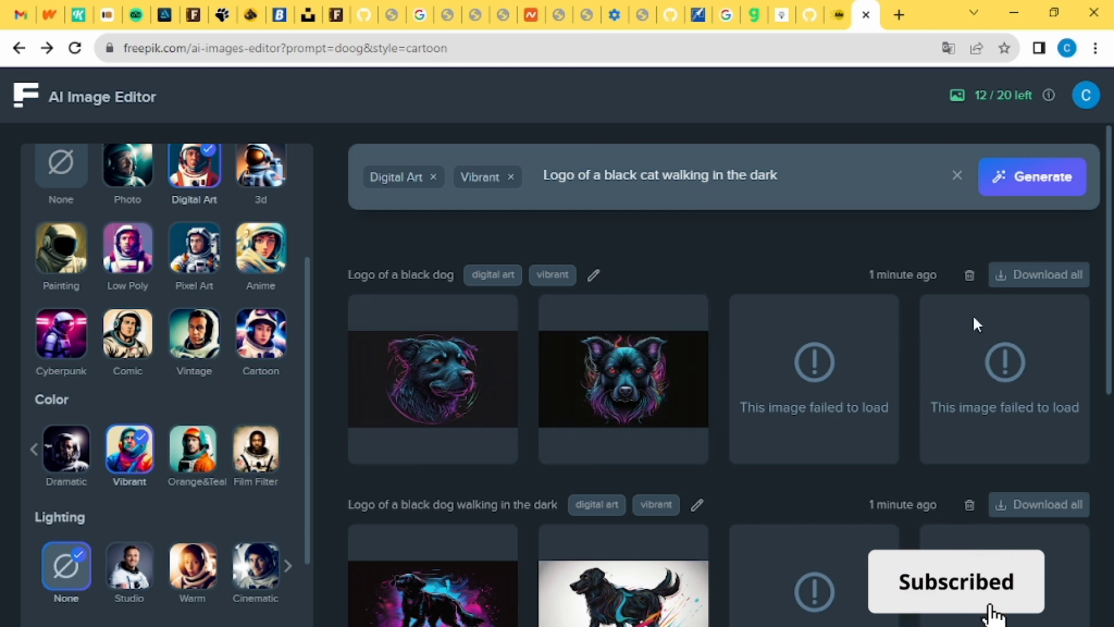
pyautogui.click(1044, 183)
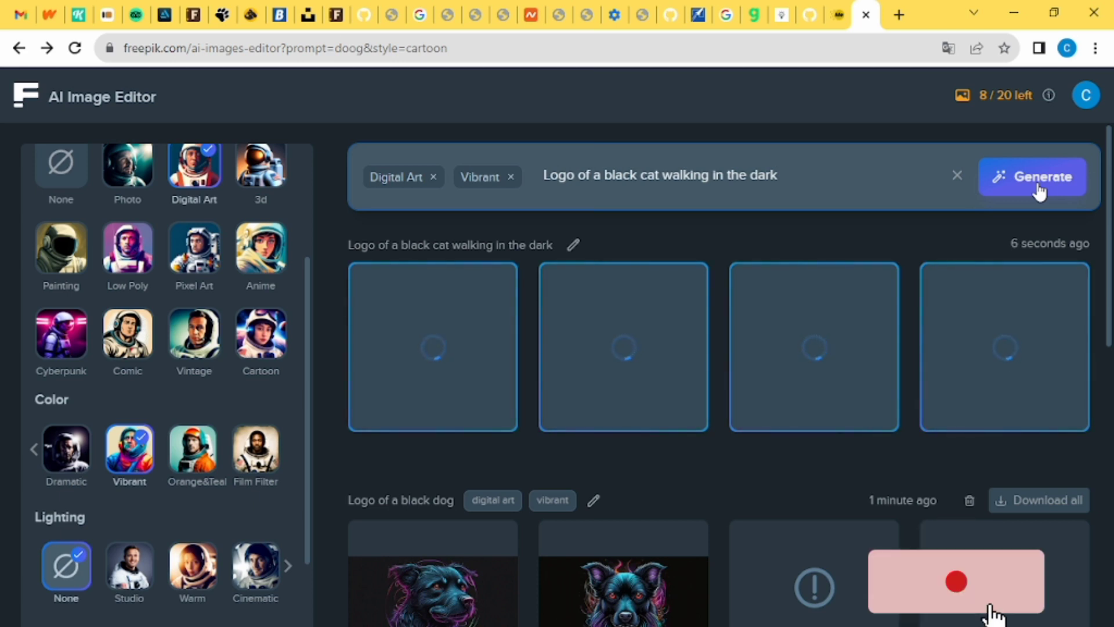
# - Review the generated black cat logos and the older logo images for the "you just got litt up" prompts
pyautogui.scroll(-2, 771, 378)
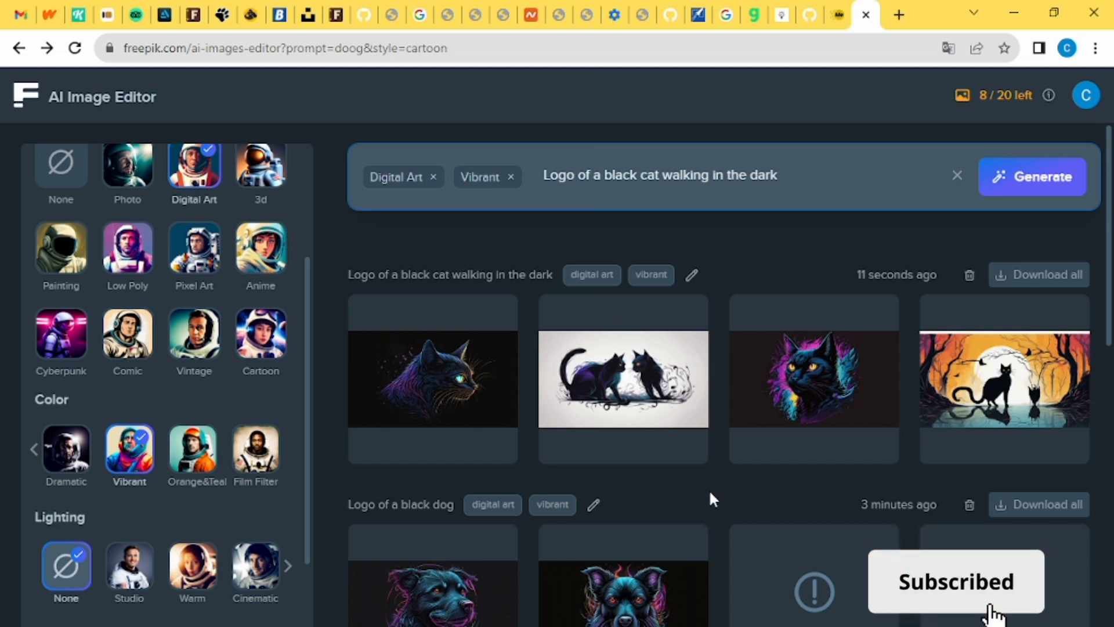
pyautogui.scroll(-5, 708, 489)
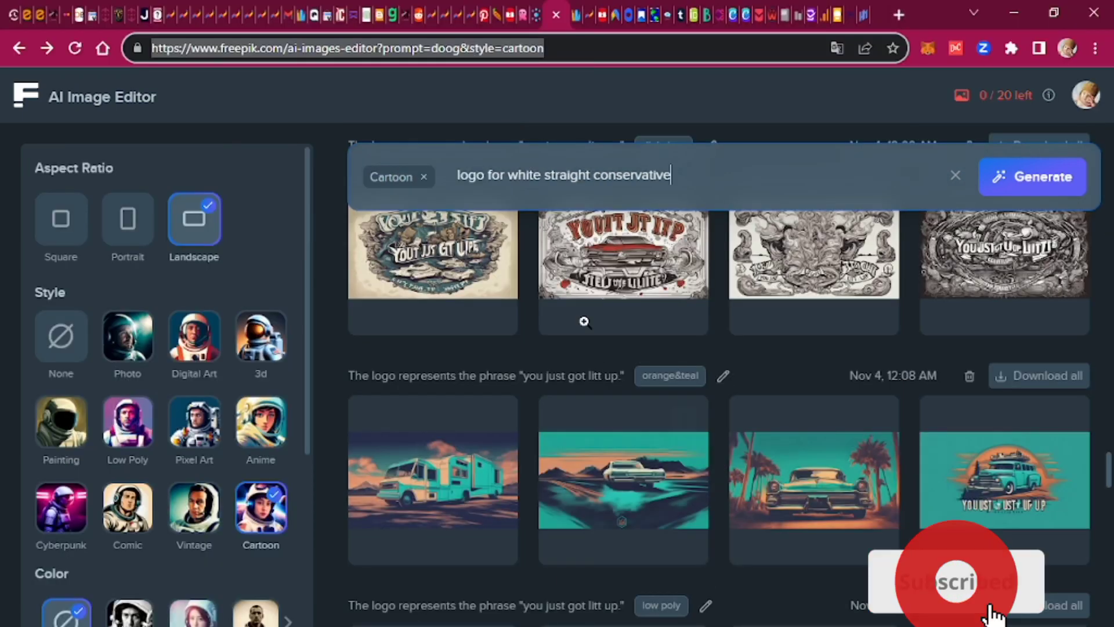
pyautogui.scroll(-3, 667, 383)
pyautogui.scroll(-1, 656, 376)
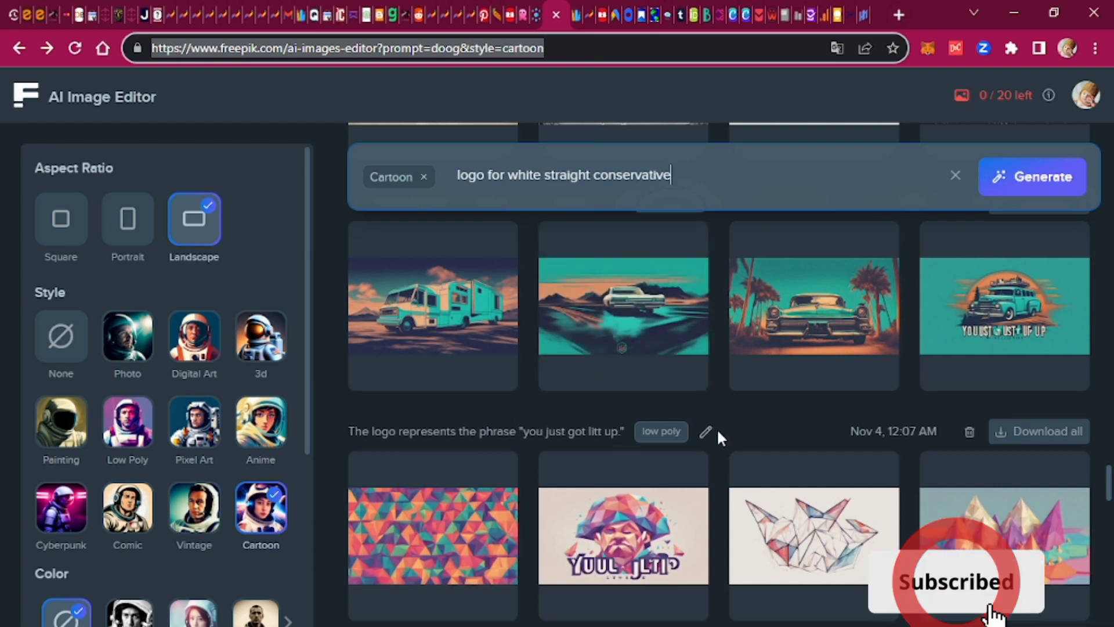
# - Switch to the Redbubble artist dashboard and examine the earnings summary for the last 12 months
pyautogui.click(604, 17)
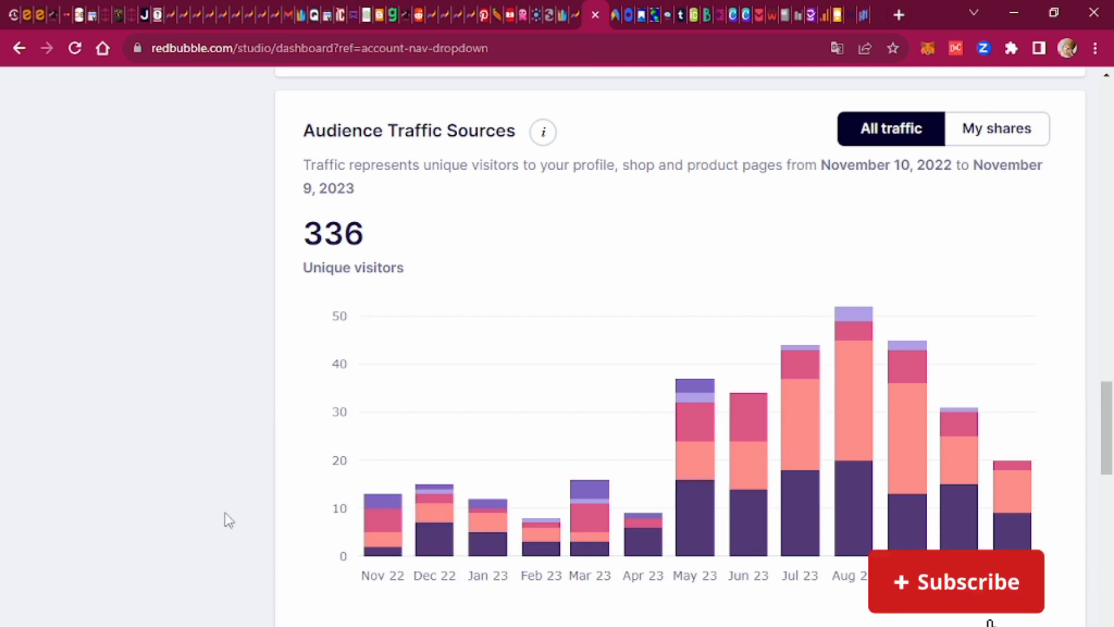
pyautogui.scroll(20, 224, 517)
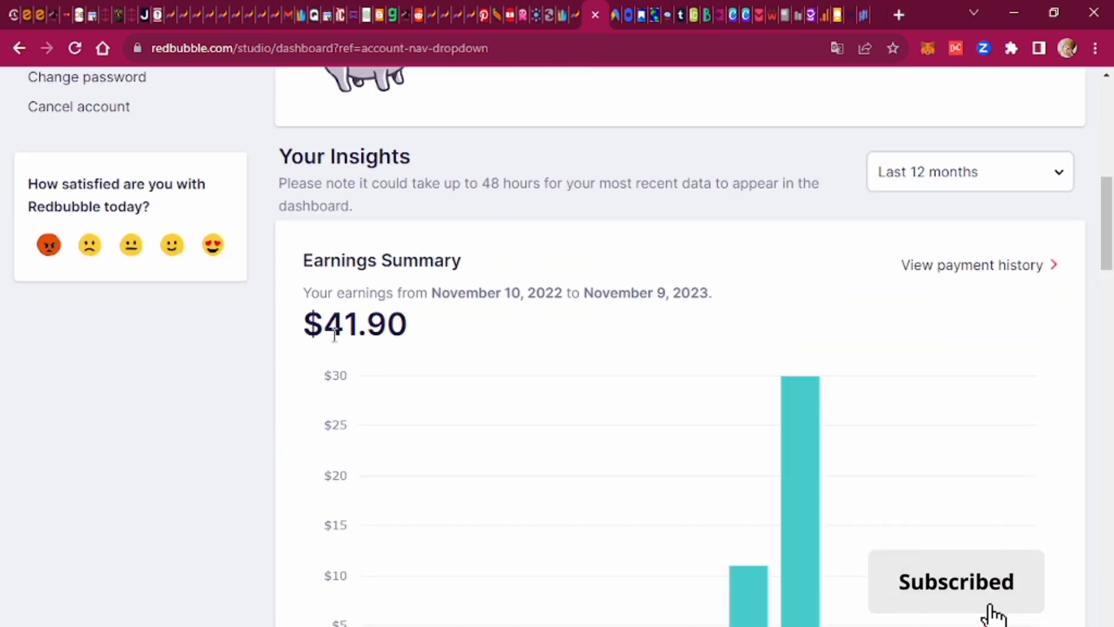
pyautogui.moveTo(422, 332); pyautogui.dragTo(313, 314)
pyautogui.scroll(5, 171, 332)
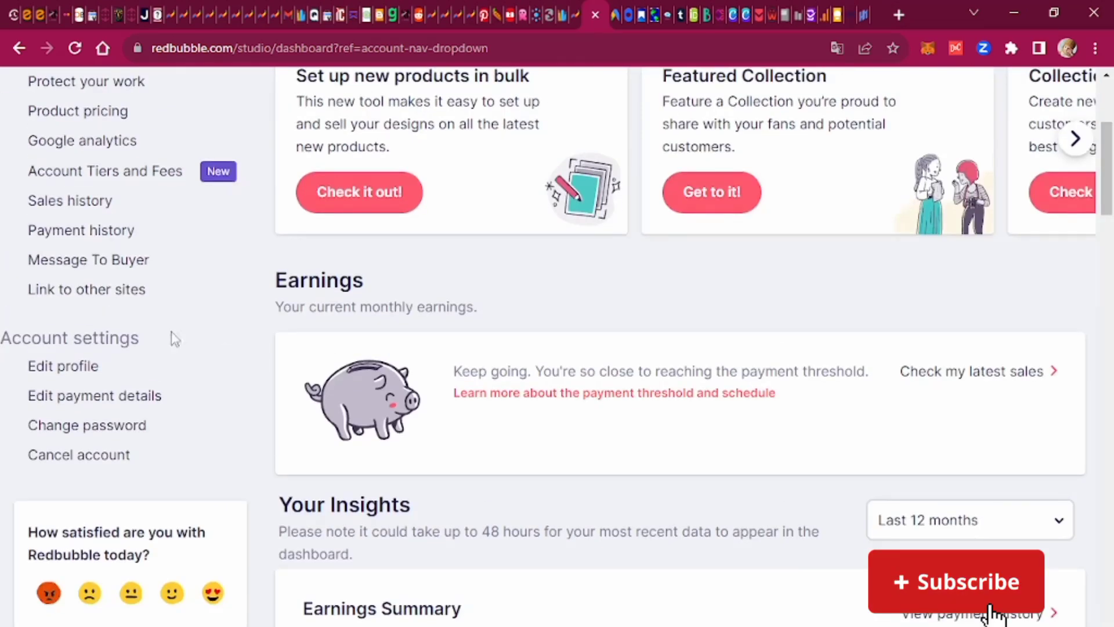
# - Open the Redbubble sales history and look through the listed sales to the end of the table
pyautogui.click(68, 213)
pyautogui.moveTo(542, 299)
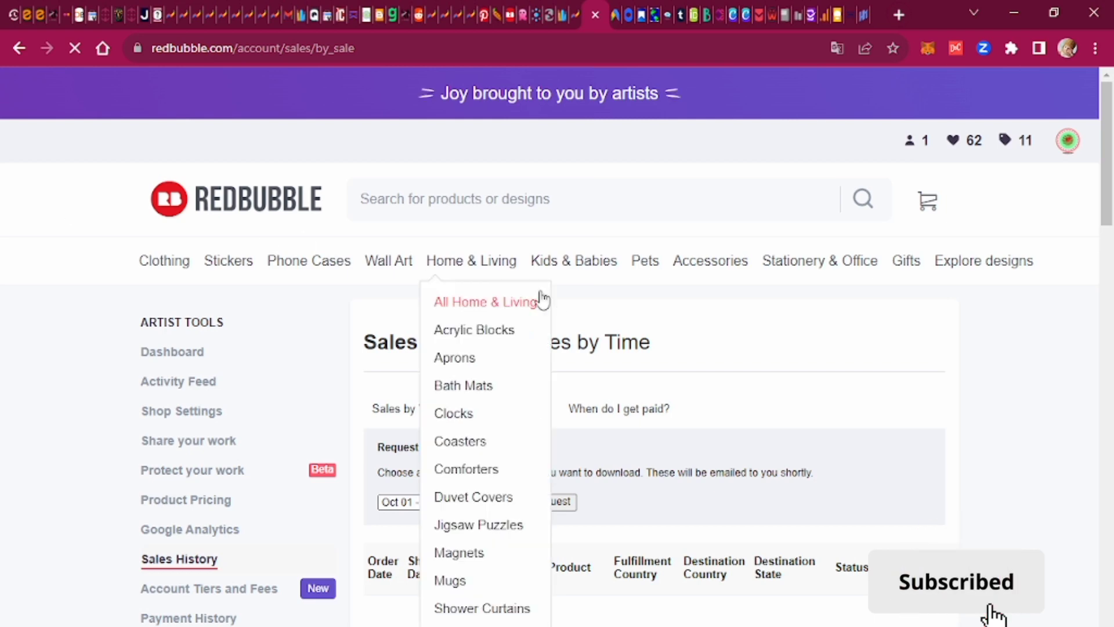
pyautogui.scroll(-4, 561, 452)
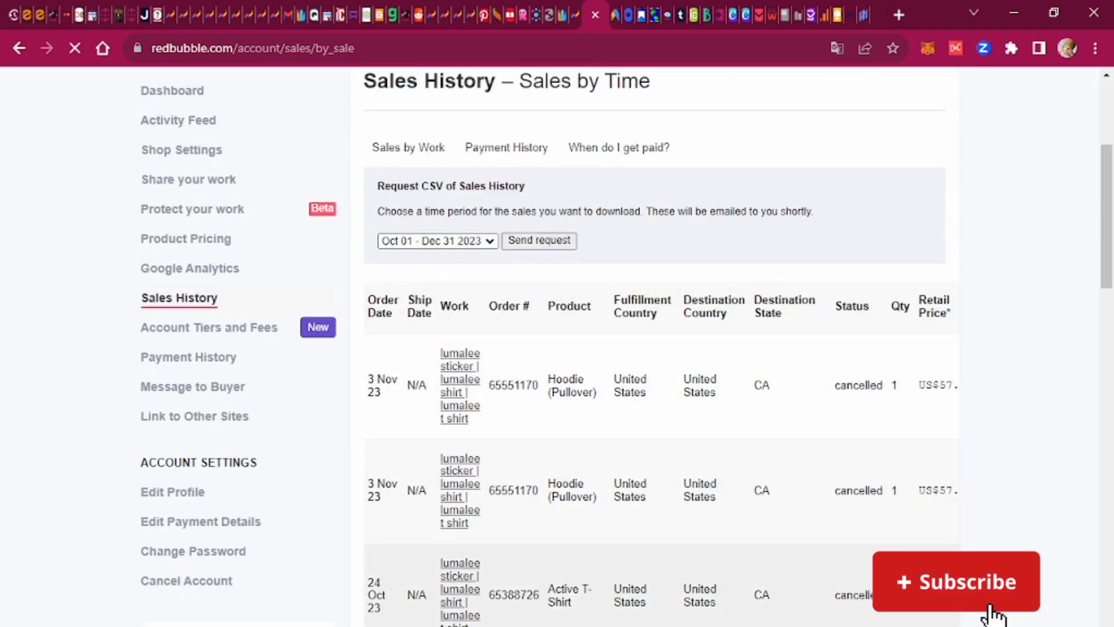
pyautogui.scroll(-5, 732, 568)
pyautogui.scroll(-10, 732, 569)
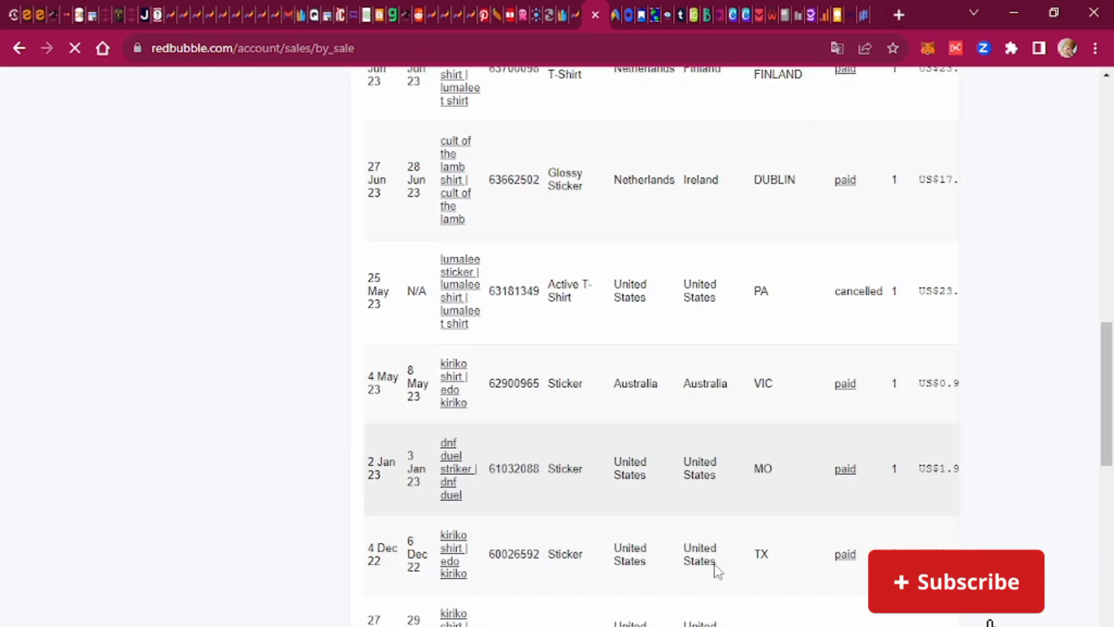
pyautogui.scroll(-5, 700, 518)
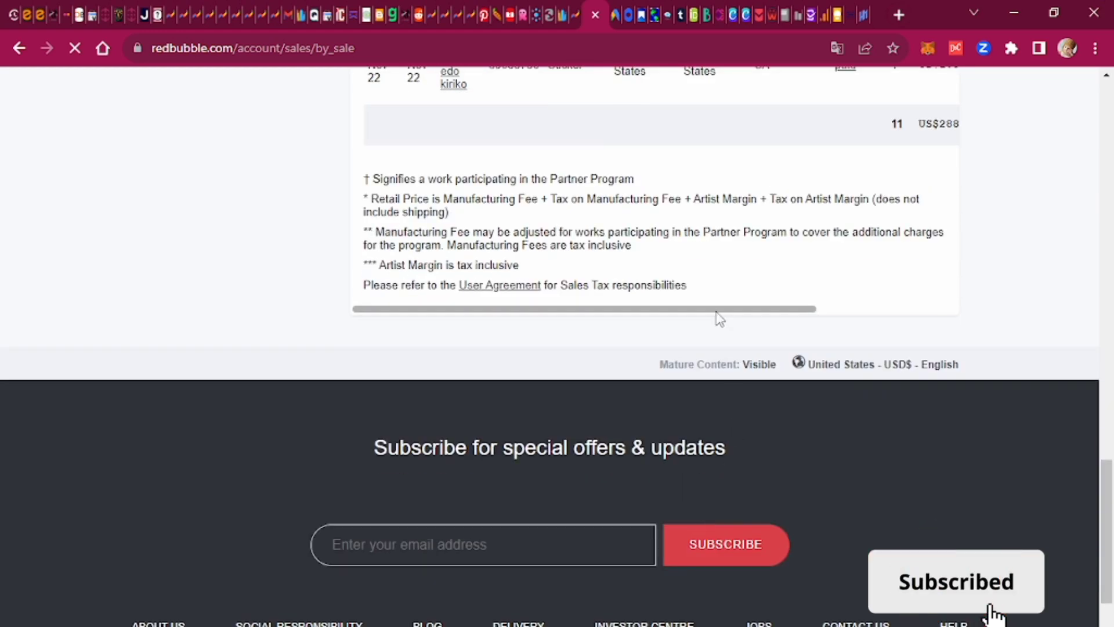
# - Examine the retail price, manufacturing fee and artist margin columns for the two most recent hoodie sales
pyautogui.moveTo(719, 310); pyautogui.dragTo(844, 310)
pyautogui.scroll(20, 847, 339)
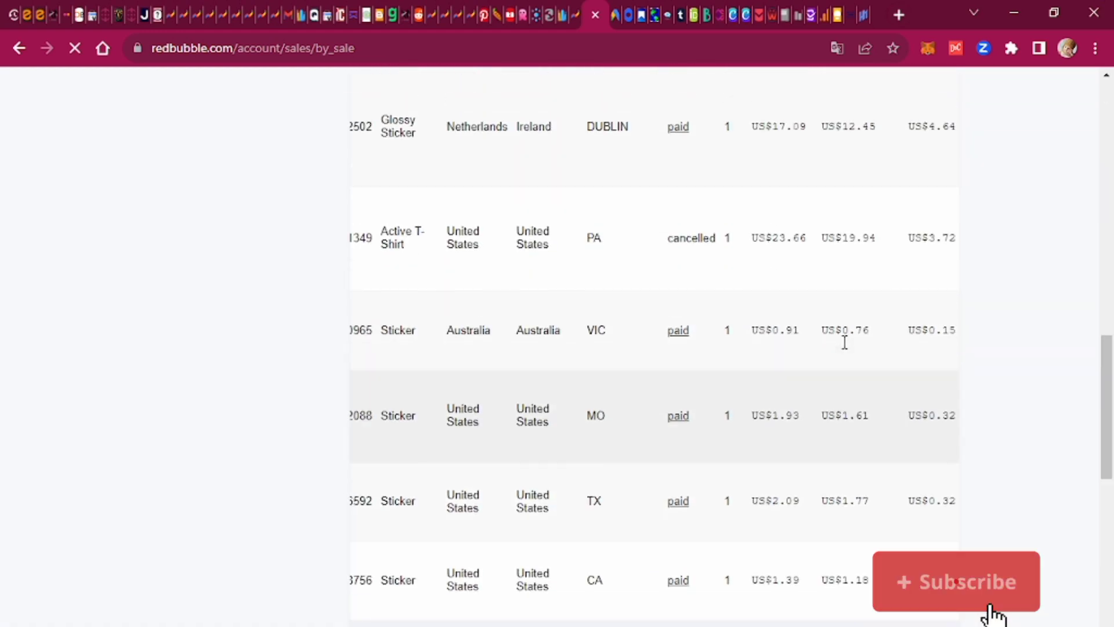
pyautogui.scroll(8, 840, 355)
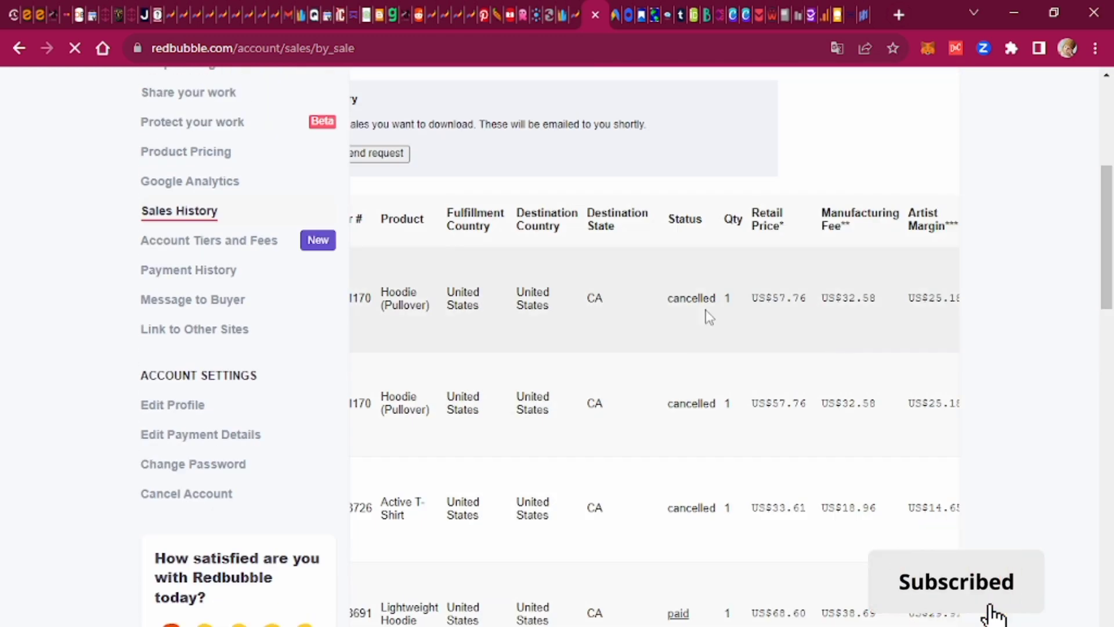
pyautogui.moveTo(845, 295); pyautogui.dragTo(888, 296)
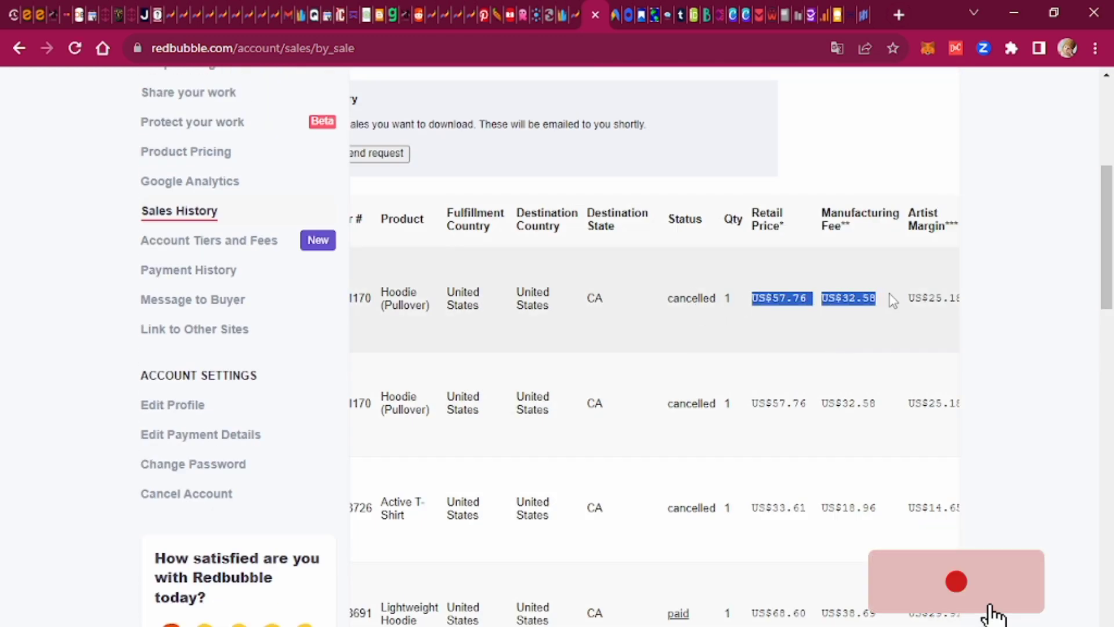
pyautogui.moveTo(751, 405); pyautogui.dragTo(825, 401)
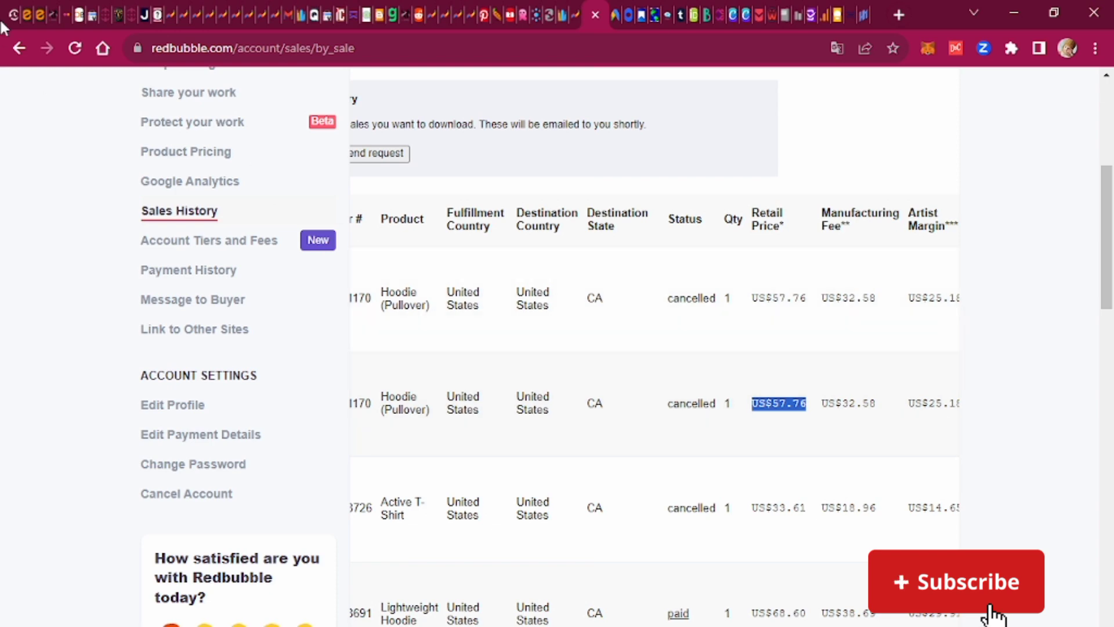
# - Return to the Redbubble dashboard and view the earnings by artwork and the audience traffic sources
pyautogui.click(19, 48)
pyautogui.scroll(-10, 590, 436)
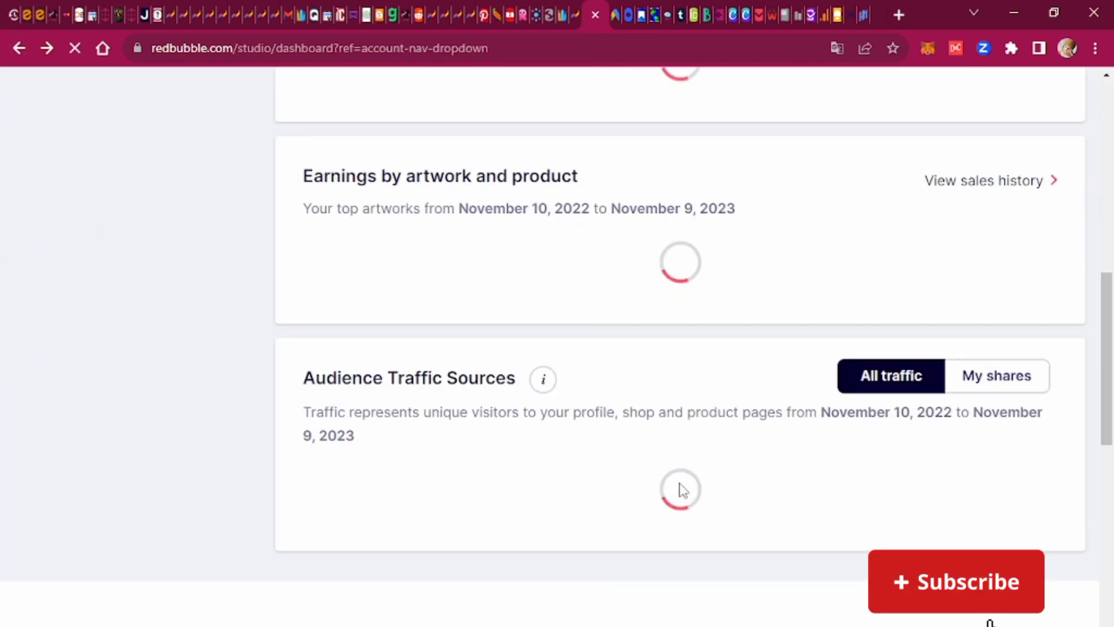
pyautogui.scroll(-10, 675, 470)
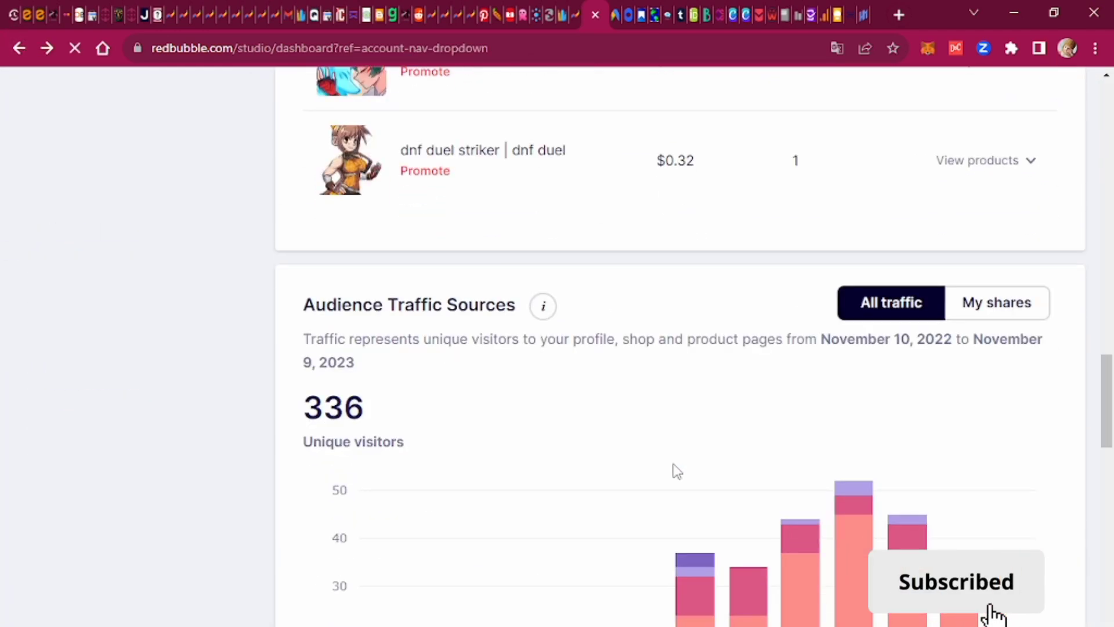